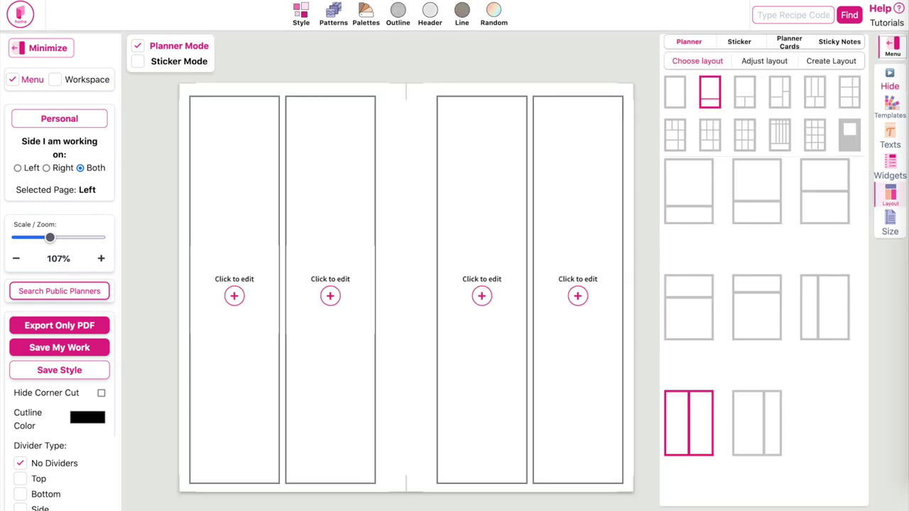
pyautogui.click(890, 229)
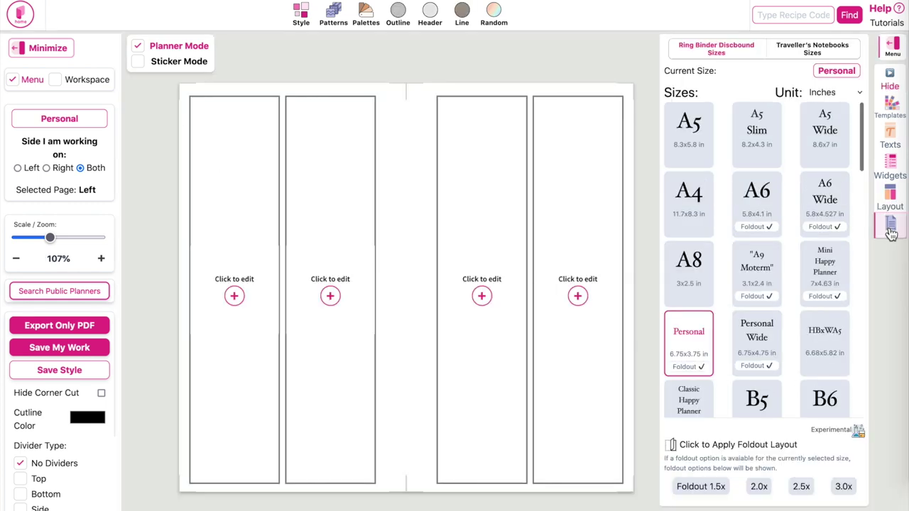
pyautogui.scroll(-1, 692, 362)
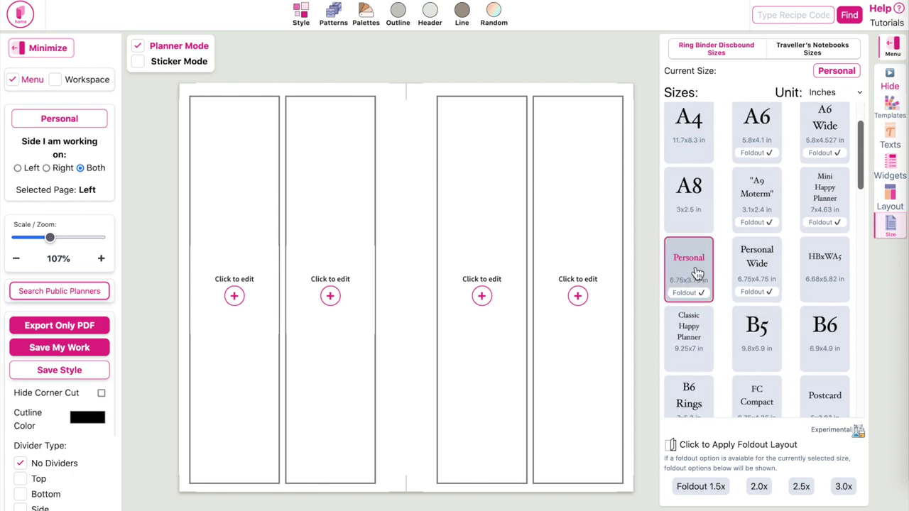
pyautogui.scroll(1, 695, 270)
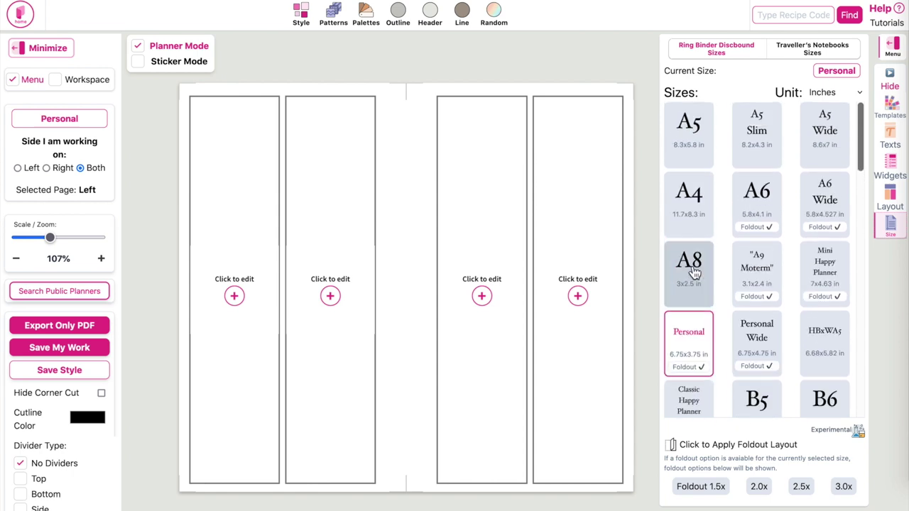
# Apply mirrored four-box layouts to both pages, each with a full-height narrow outer column and three stacked boxes on the ring side.
pyautogui.click(889, 199)
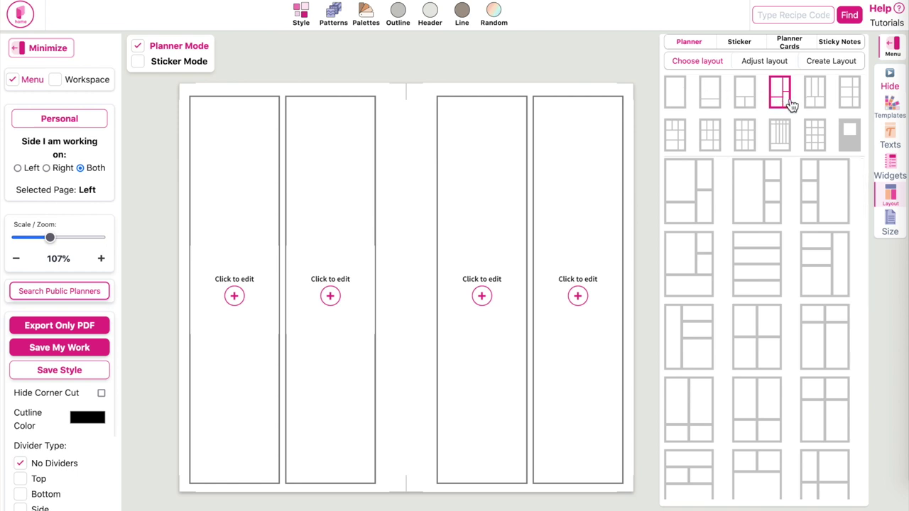
pyautogui.scroll(-2, 702, 355)
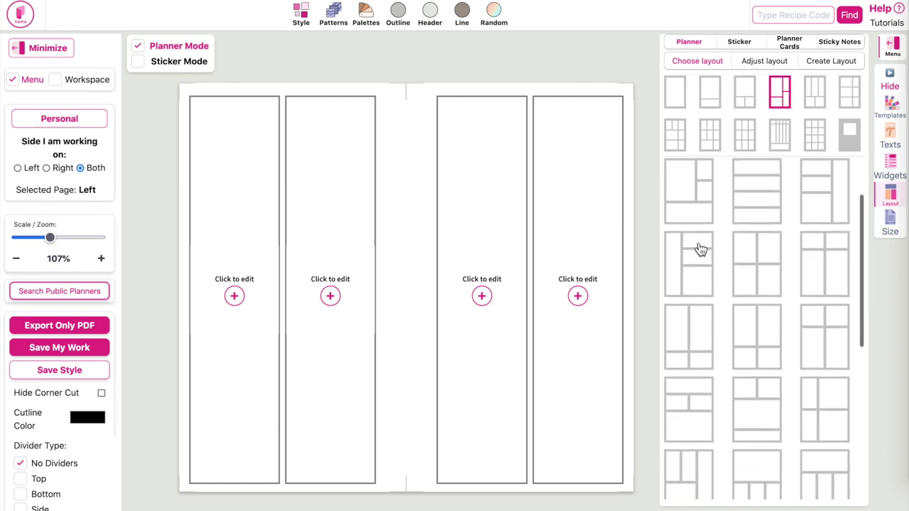
pyautogui.click(700, 286)
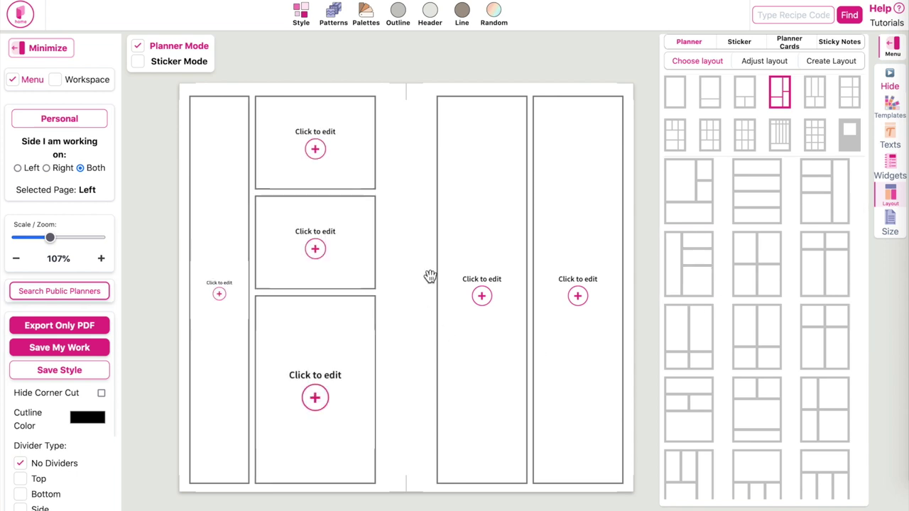
pyautogui.scroll(2, 816, 256)
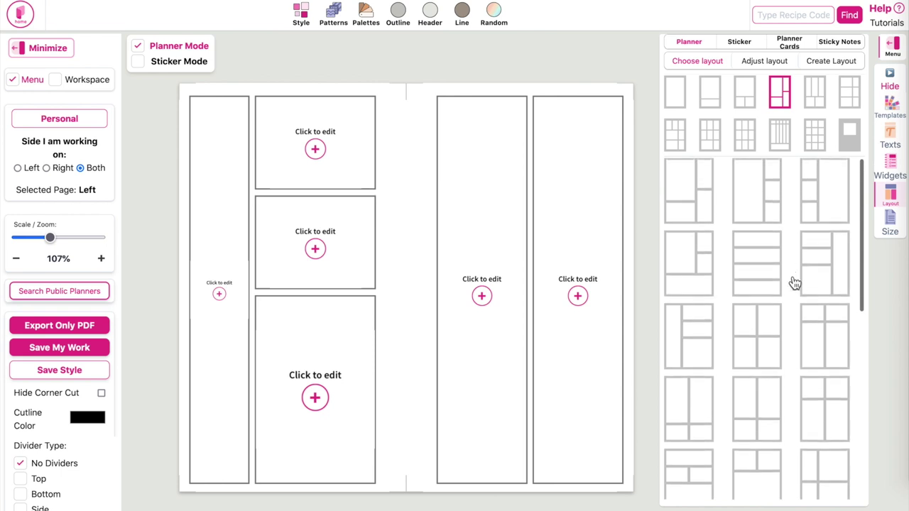
pyautogui.click(832, 277)
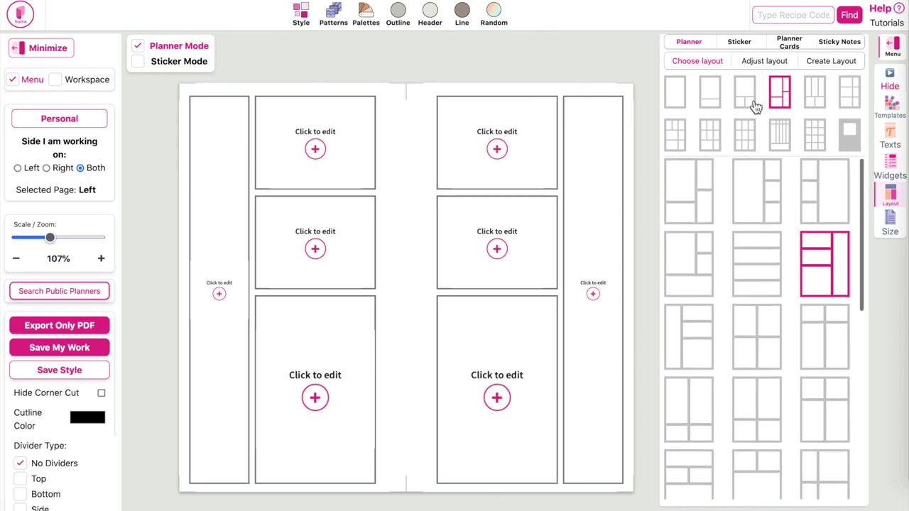
# Flip both page layouts vertically so the large box sits above the two smaller ones.
pyautogui.click(765, 61)
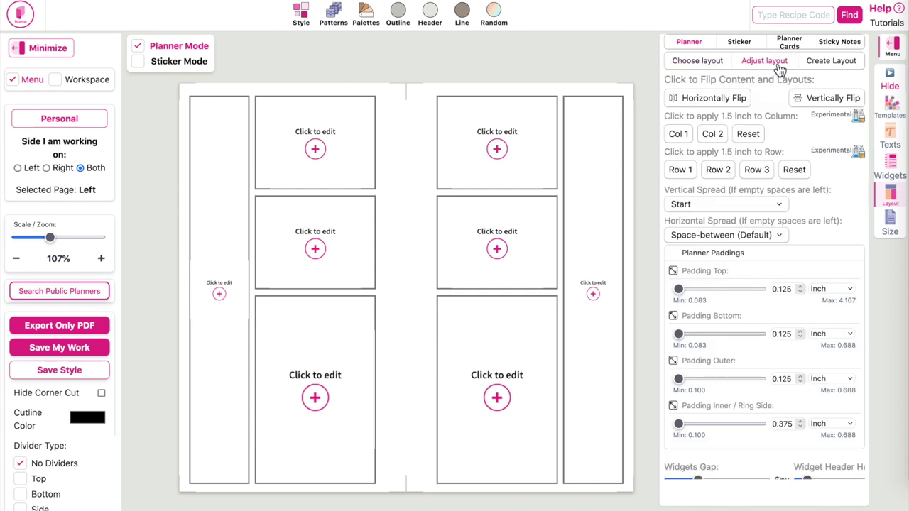
pyautogui.click(845, 103)
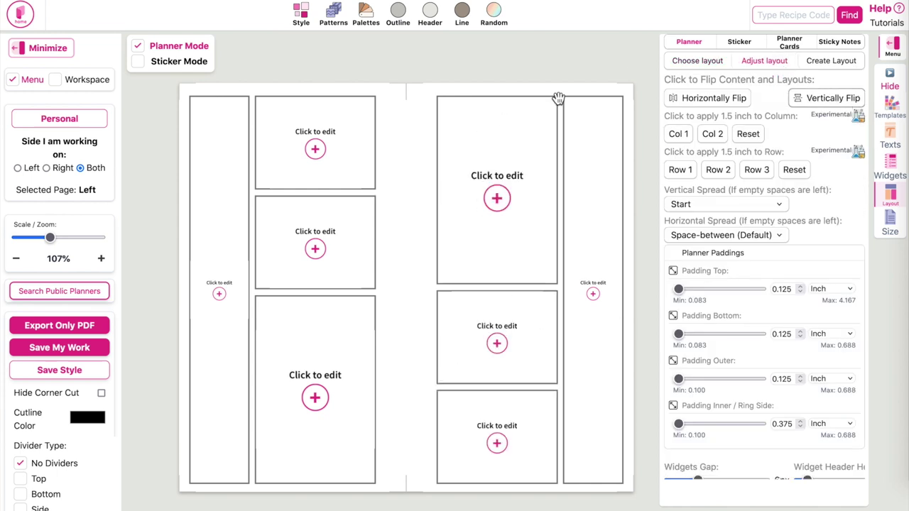
pyautogui.click(392, 376)
pyautogui.click(829, 101)
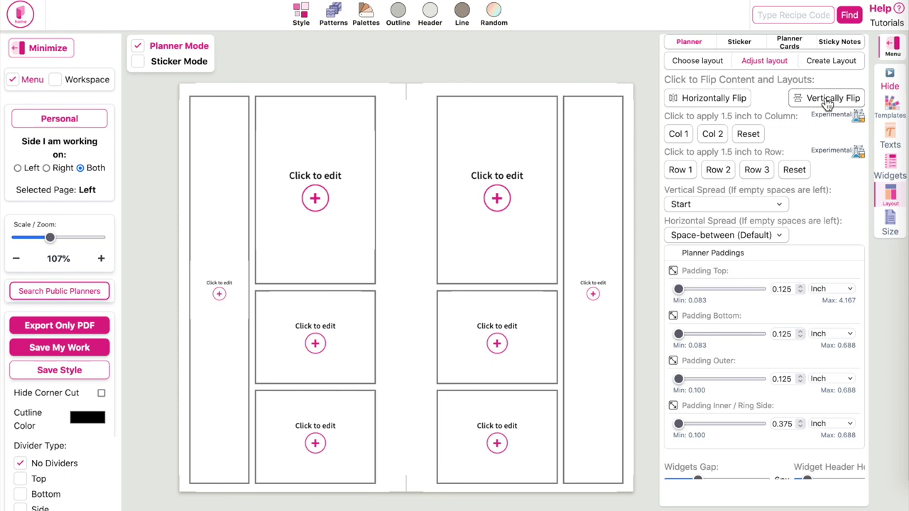
# Place a single-column To Do List widget in the left page's narrow outer column.
pyautogui.click(215, 174)
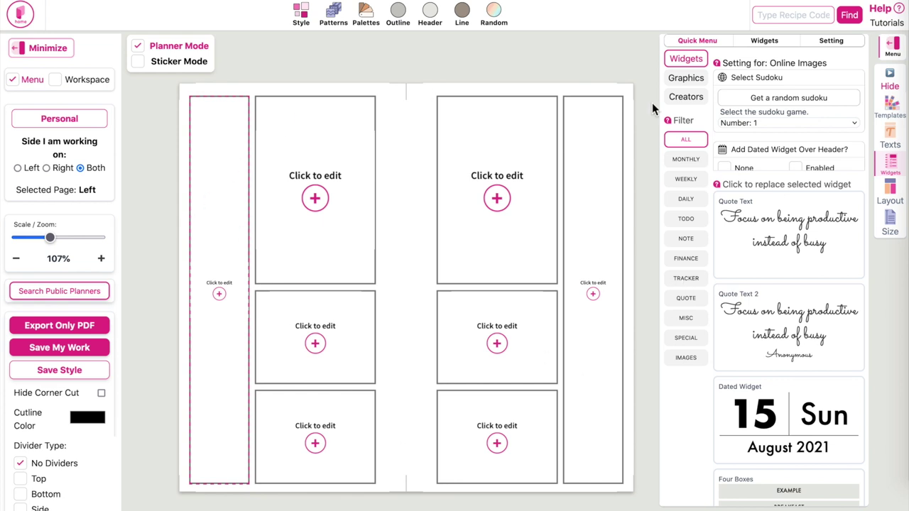
pyautogui.click(693, 222)
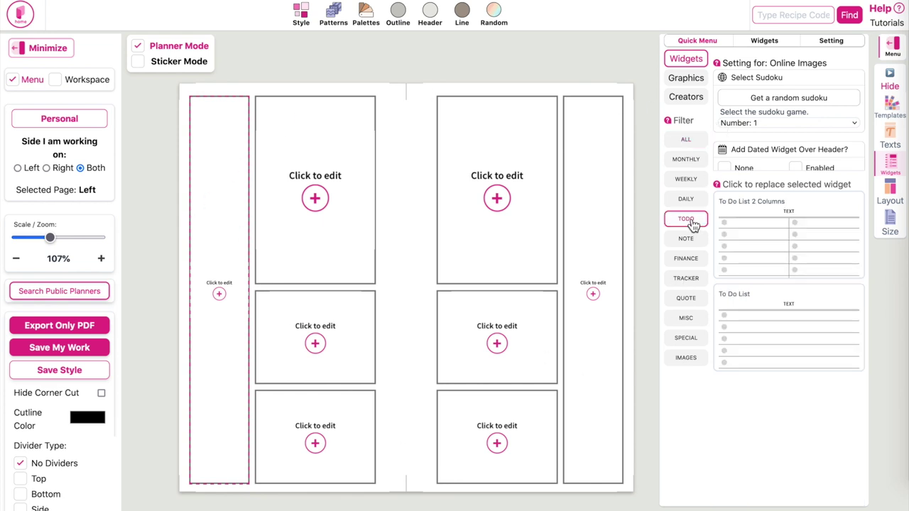
pyautogui.click(781, 330)
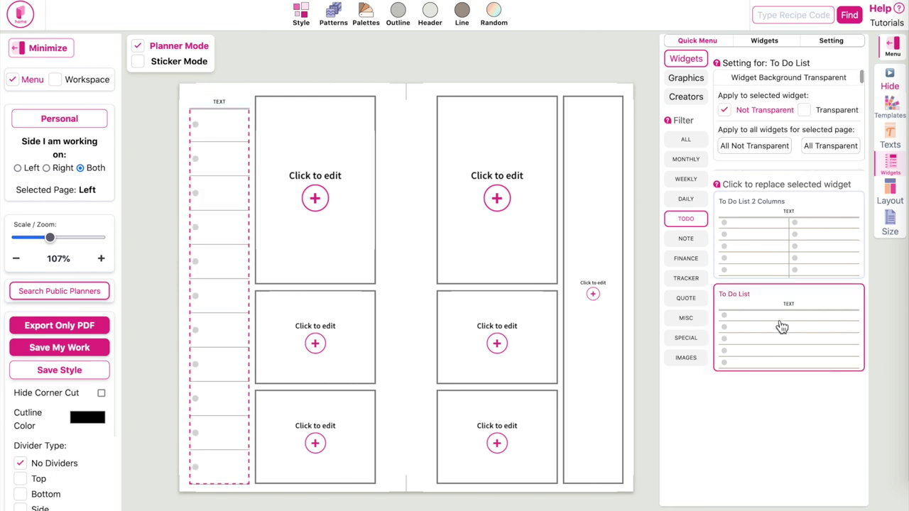
# Increase the to-do list's number of rows to 19.
pyautogui.click(831, 46)
pyautogui.click(680, 312)
pyautogui.click(681, 311)
pyautogui.click(680, 312)
pyautogui.click(680, 312)
pyautogui.click(681, 312)
pyautogui.click(680, 311)
pyautogui.click(680, 312)
pyautogui.click(680, 312)
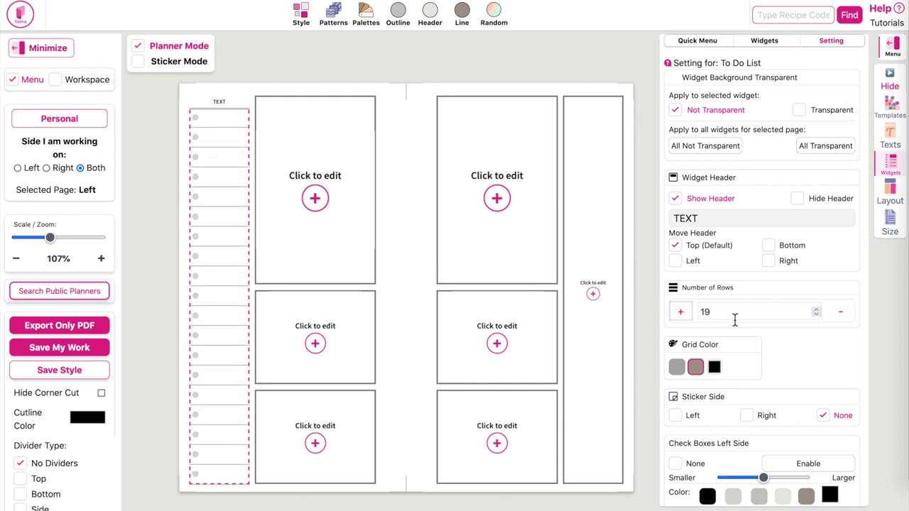
# Change the to-do list's check boxes to outlined rounded squares and set their color to black.
pyautogui.scroll(-5, 735, 319)
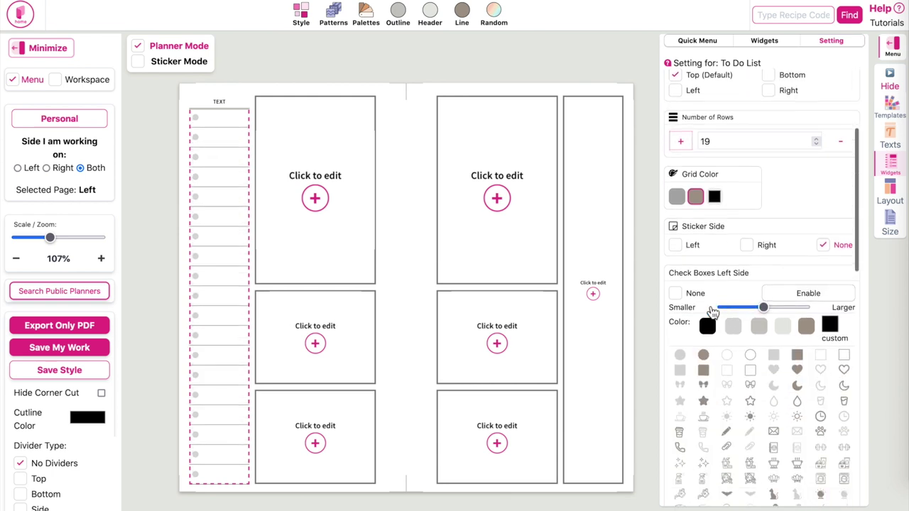
pyautogui.click(752, 292)
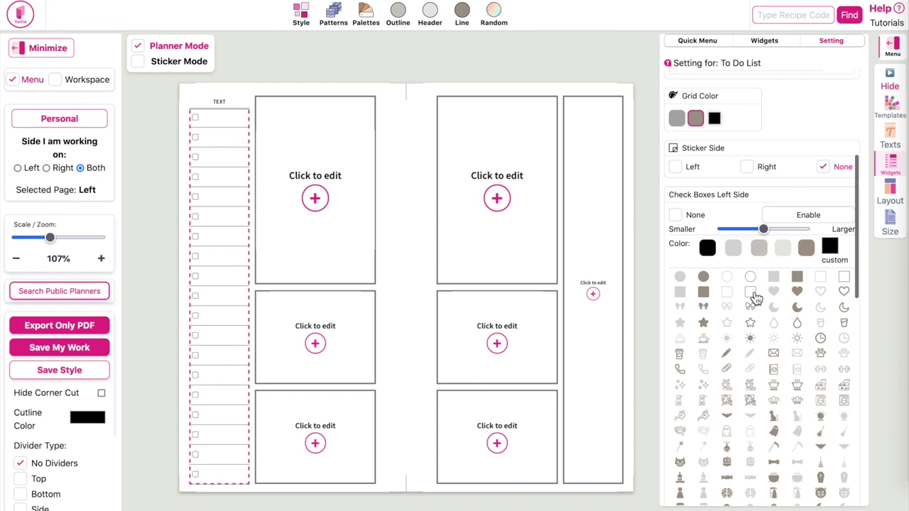
pyautogui.click(708, 247)
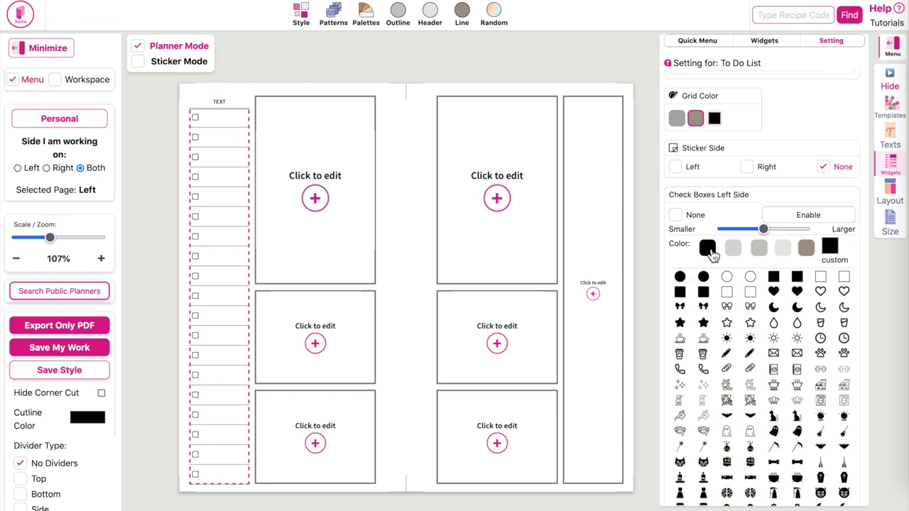
# Clear the to-do list's header text so the header is blank.
pyautogui.scroll(1, 788, 323)
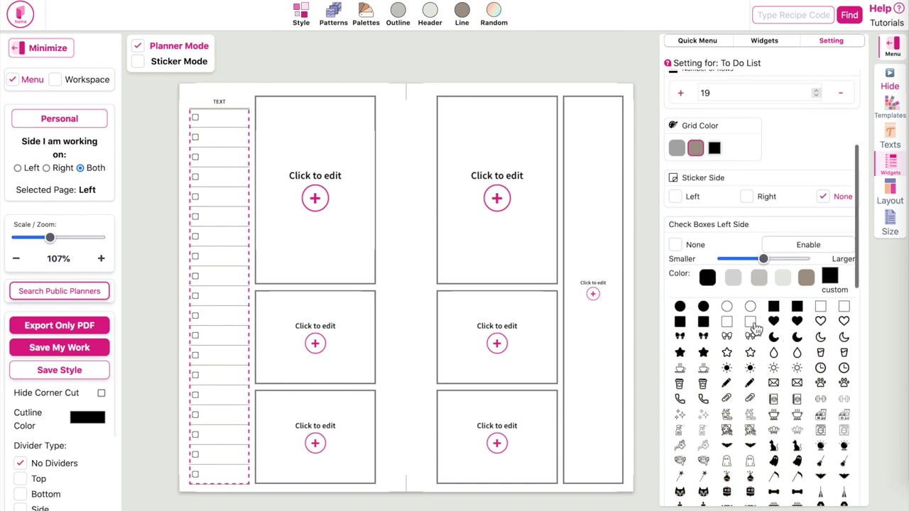
pyautogui.scroll(7, 755, 328)
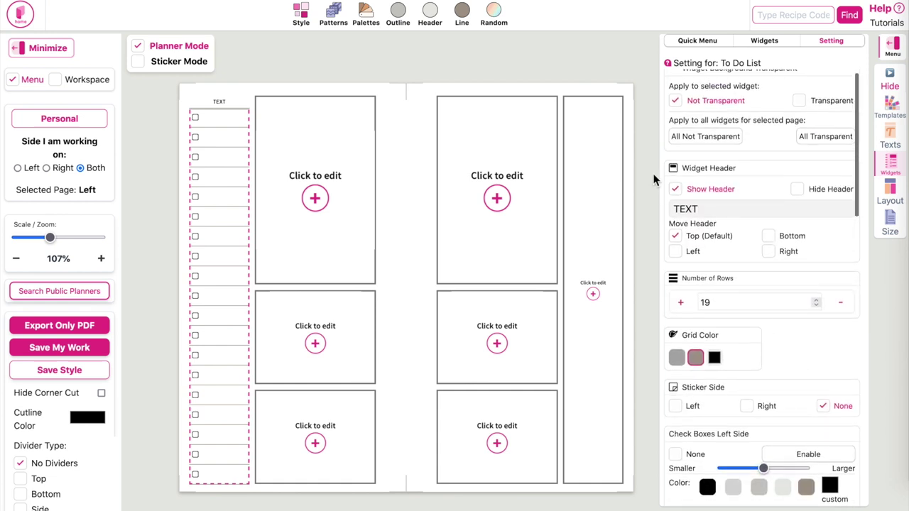
pyautogui.moveTo(699, 209); pyautogui.dragTo(667, 215)
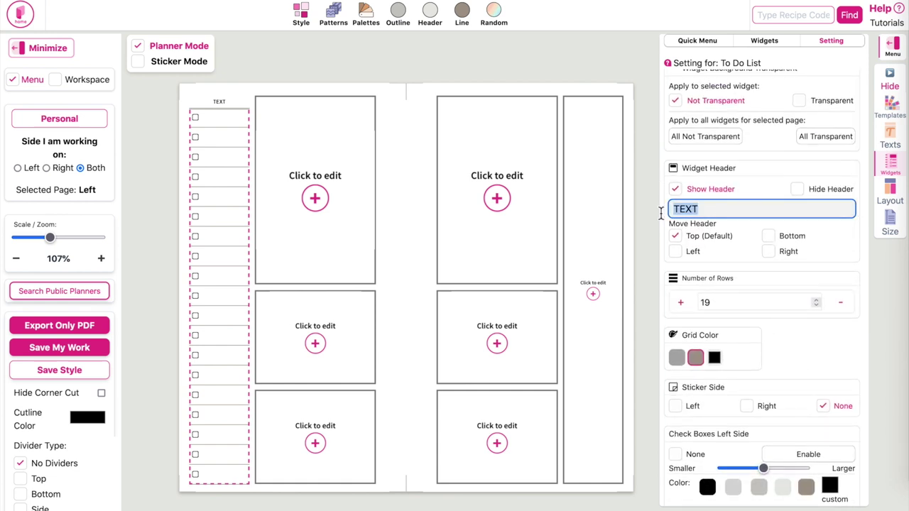
pyautogui.press('BackSpace')
pyautogui.write('ytdhdf')
pyautogui.press('BackSpace')
pyautogui.press('BackSpace')
pyautogui.press('BackSpace')
pyautogui.press('BackSpace')
# Copy the to-do list from the left page and paste it into the right page's narrow outer column.
pyautogui.click(892, 49)
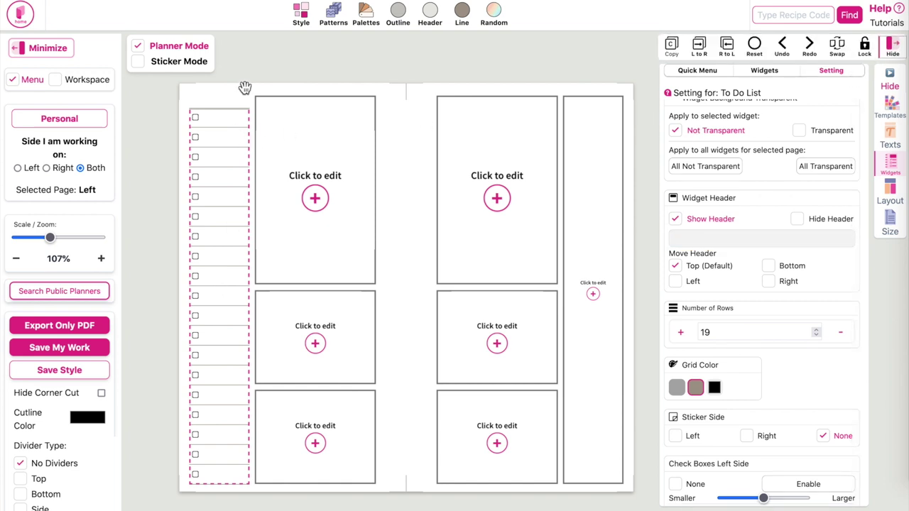
pyautogui.click(893, 48)
pyautogui.click(892, 49)
pyautogui.click(673, 47)
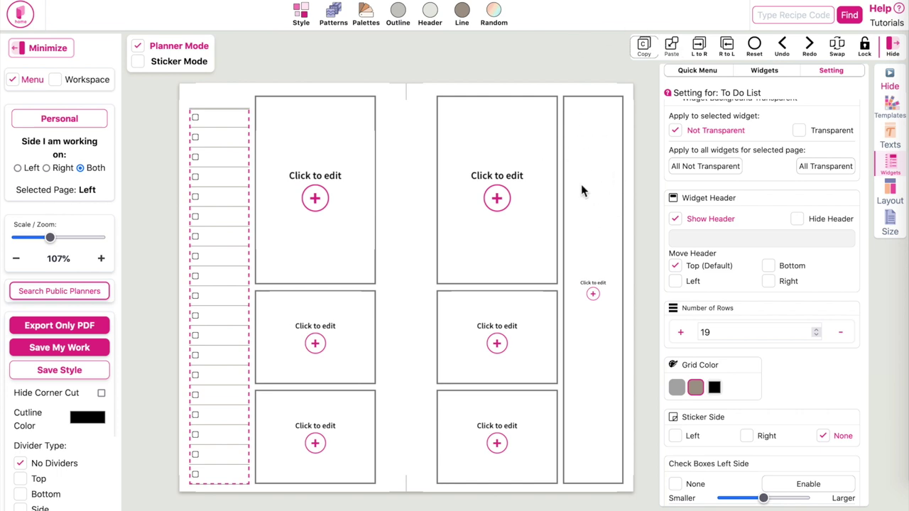
pyautogui.click(593, 206)
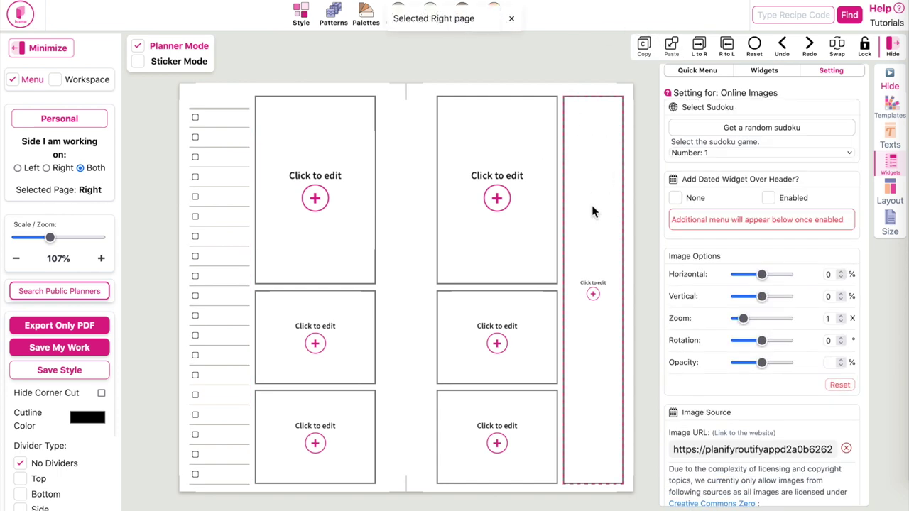
pyautogui.click(672, 47)
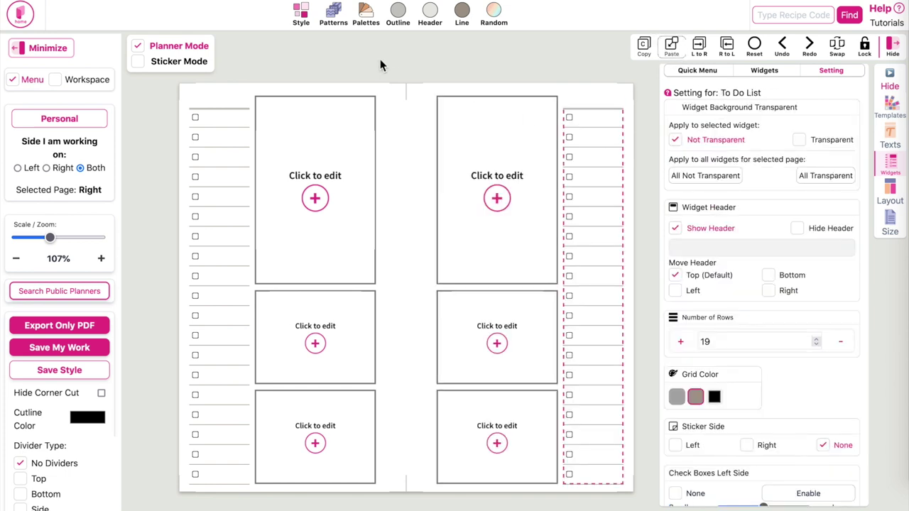
# Set the planner style to Classy and hide the style options.
pyautogui.click(301, 15)
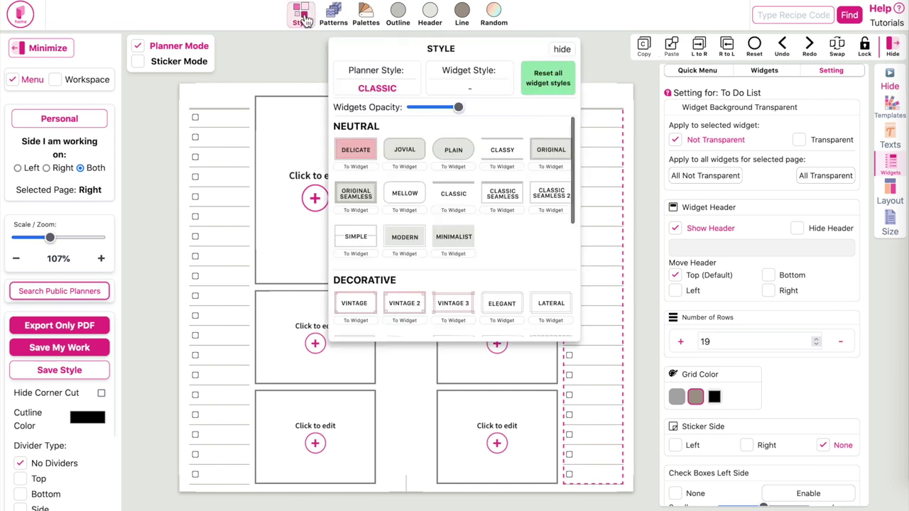
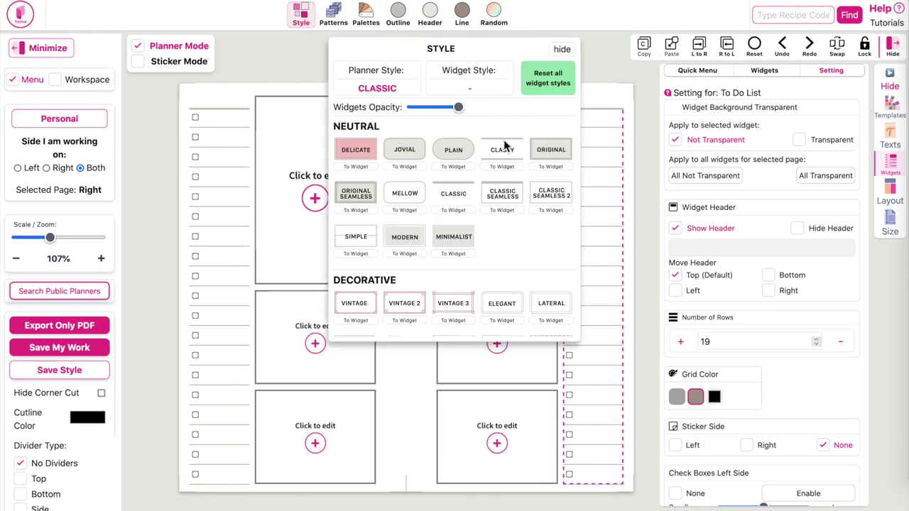
pyautogui.click(509, 153)
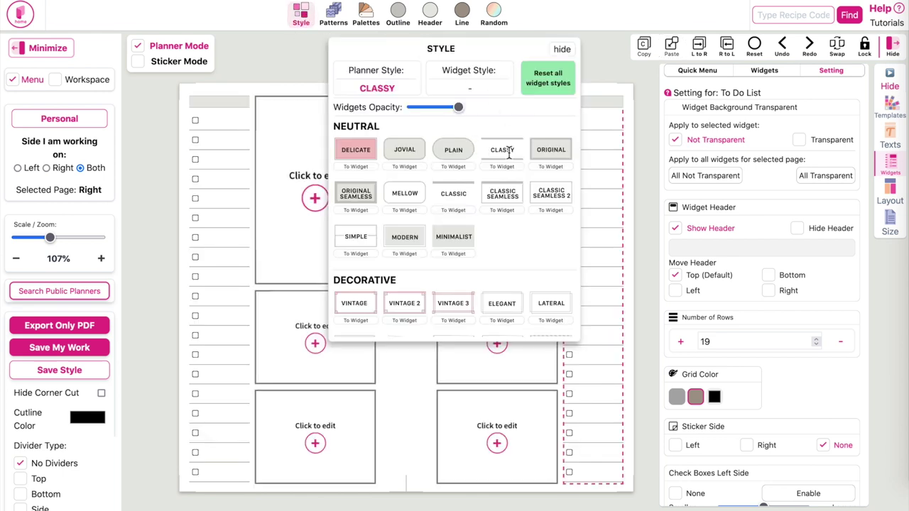
pyautogui.click(562, 49)
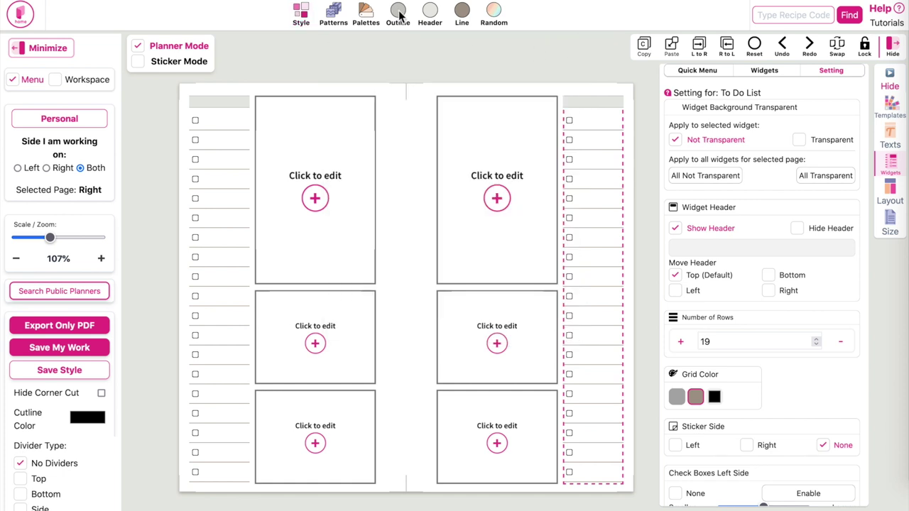
# Set the planner's outline color to Licorice black and its header color to Snow white.
pyautogui.click(402, 22)
pyautogui.click(46, 172)
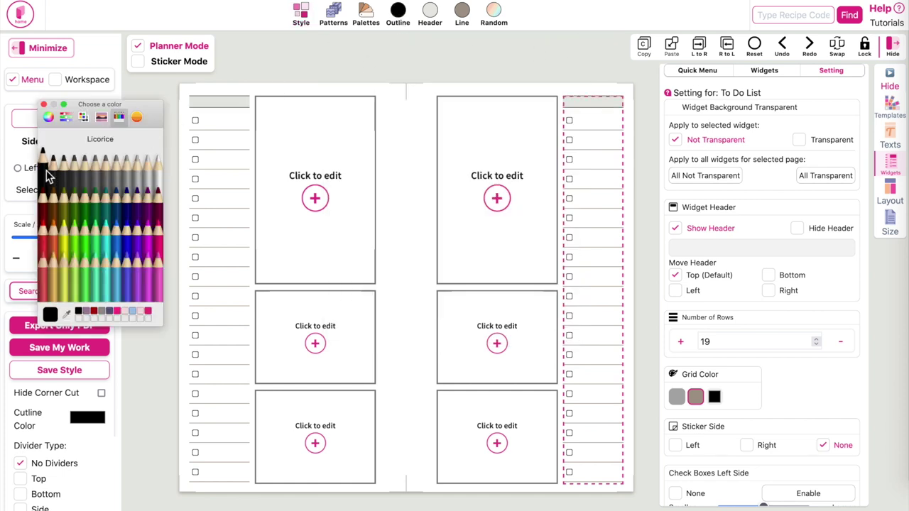
pyautogui.click(44, 106)
pyautogui.click(426, 15)
pyautogui.click(160, 171)
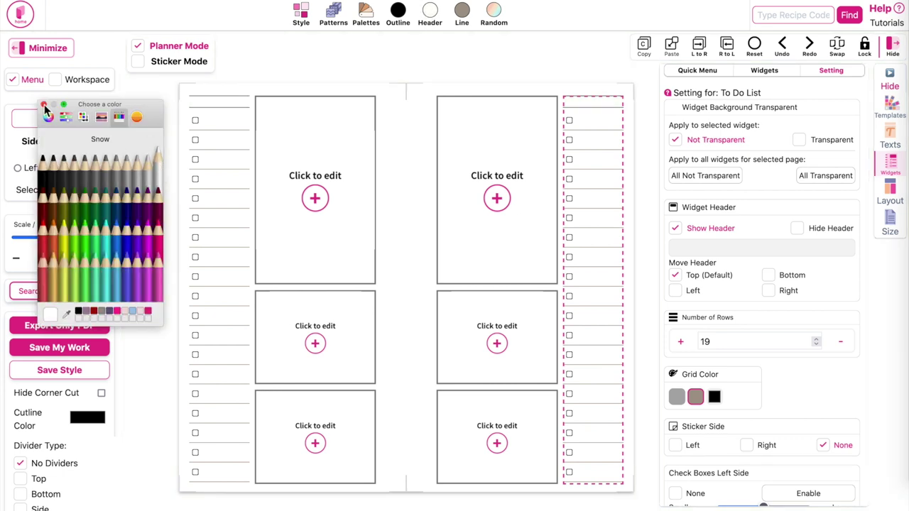
pyautogui.click(44, 104)
# Change the planner's line color to Licorice black.
pyautogui.click(462, 15)
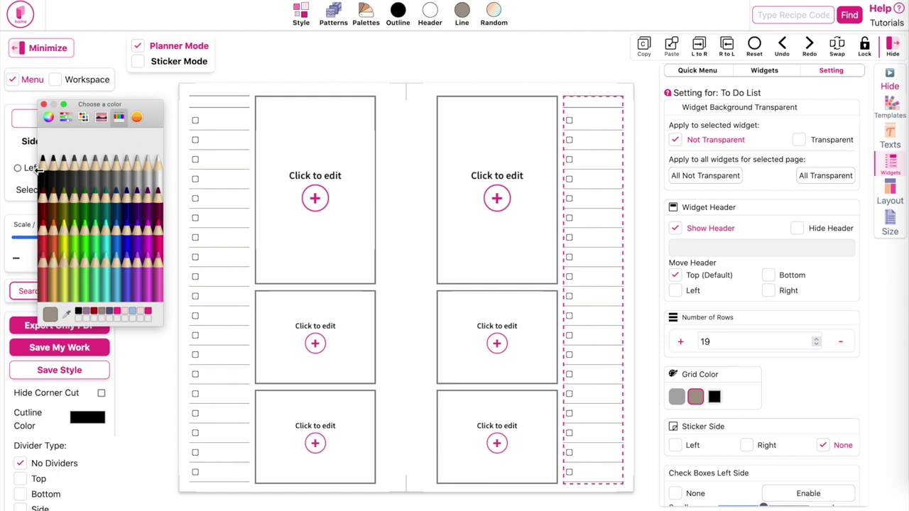
pyautogui.click(42, 165)
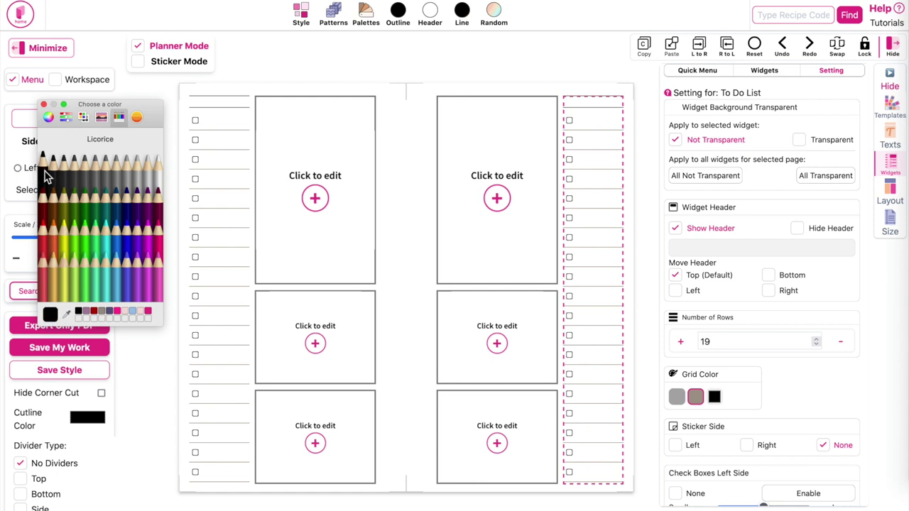
pyautogui.click(44, 105)
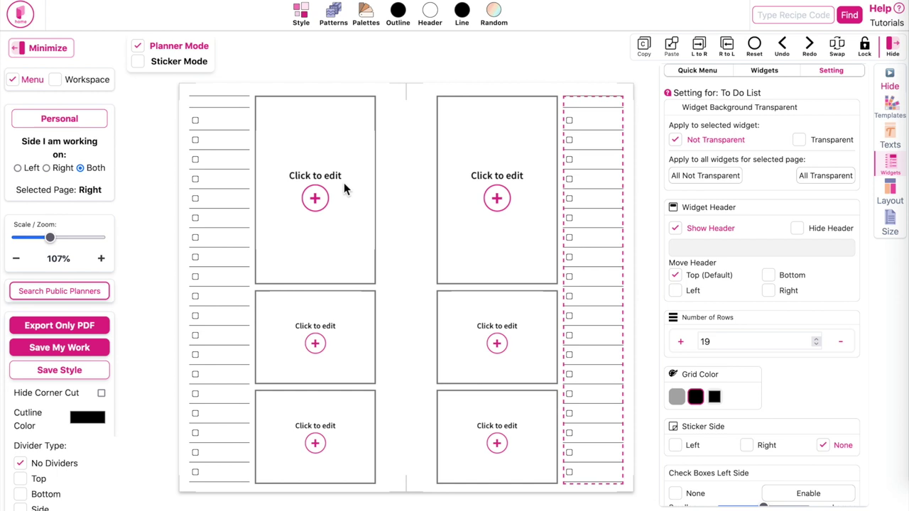
# Fill the large box on the left page with the Weekly Planner widget from the monthly category.
pyautogui.click(319, 192)
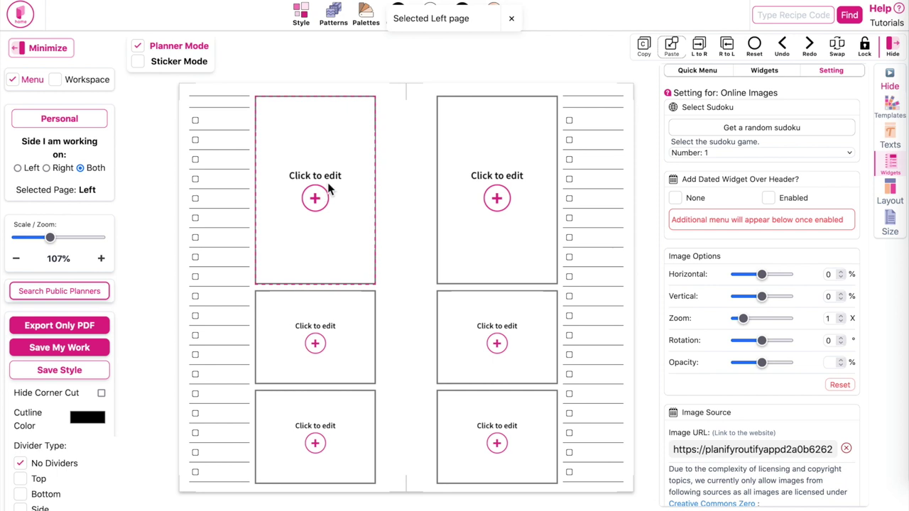
pyautogui.click(776, 73)
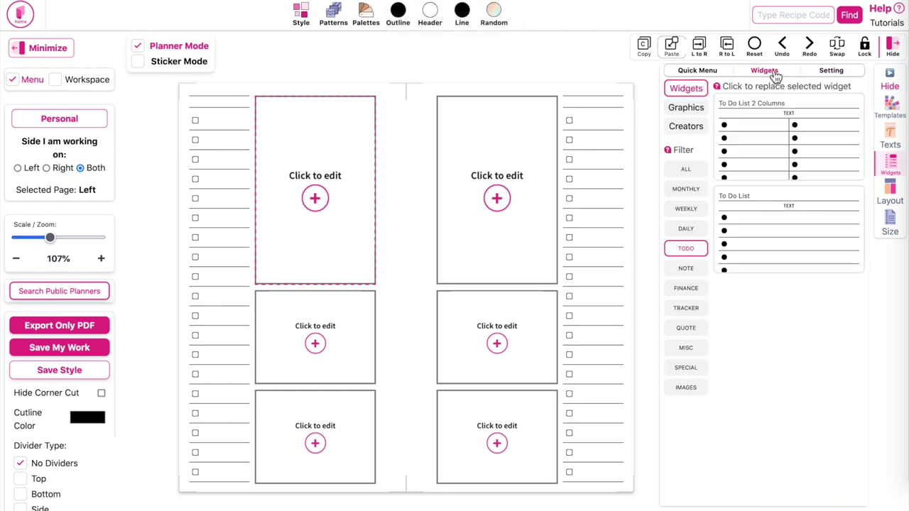
pyautogui.click(687, 191)
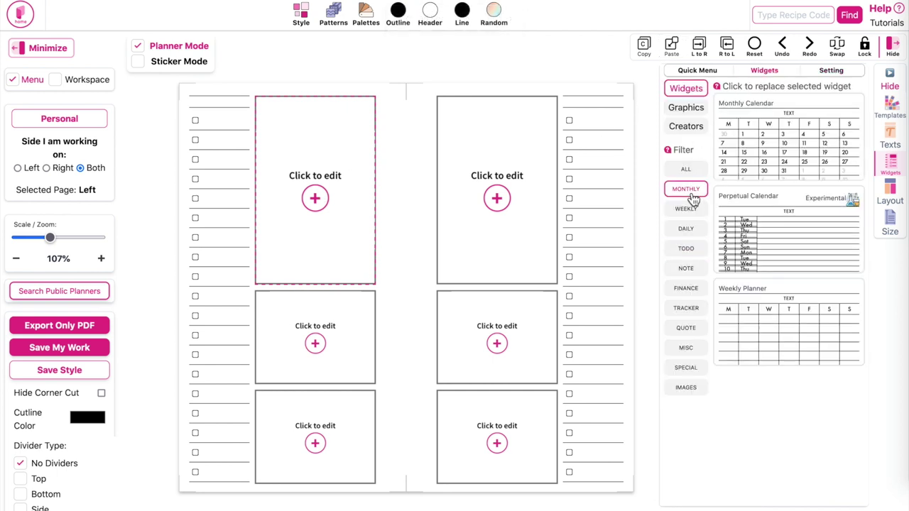
pyautogui.click(793, 336)
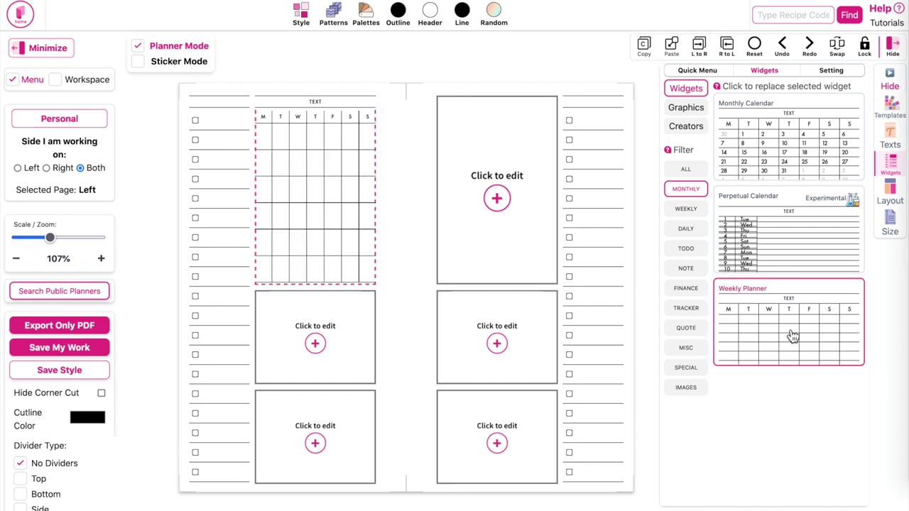
# Clear the header text of the left page's weekly planner widget.
pyautogui.click(843, 81)
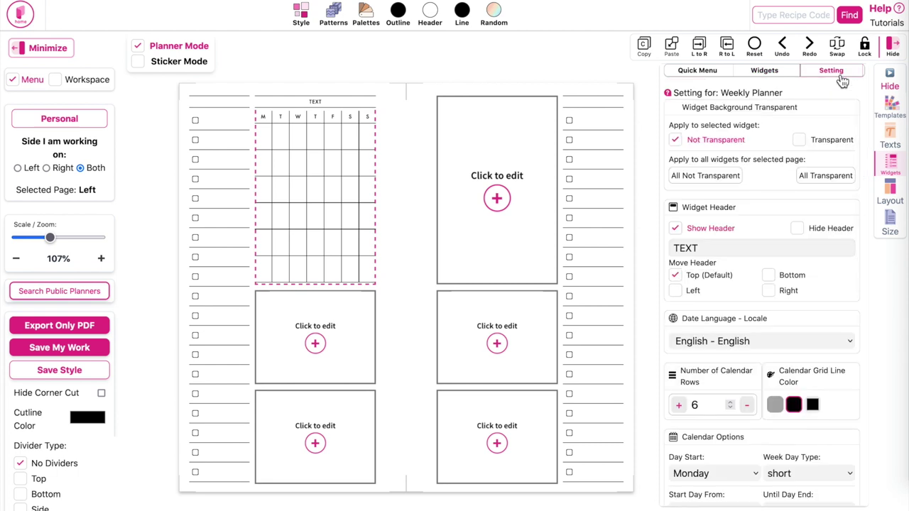
pyautogui.click(723, 248)
pyautogui.moveTo(723, 248); pyautogui.dragTo(670, 249)
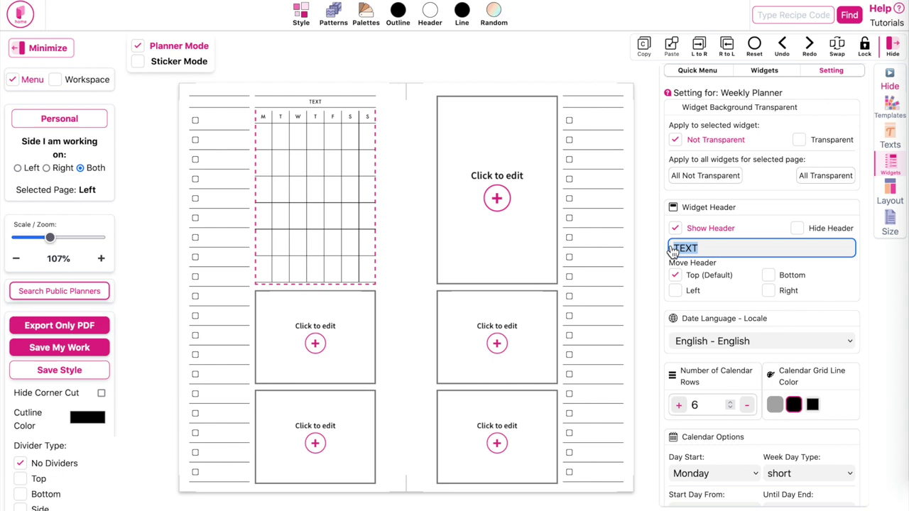
pyautogui.press('BackSpace')
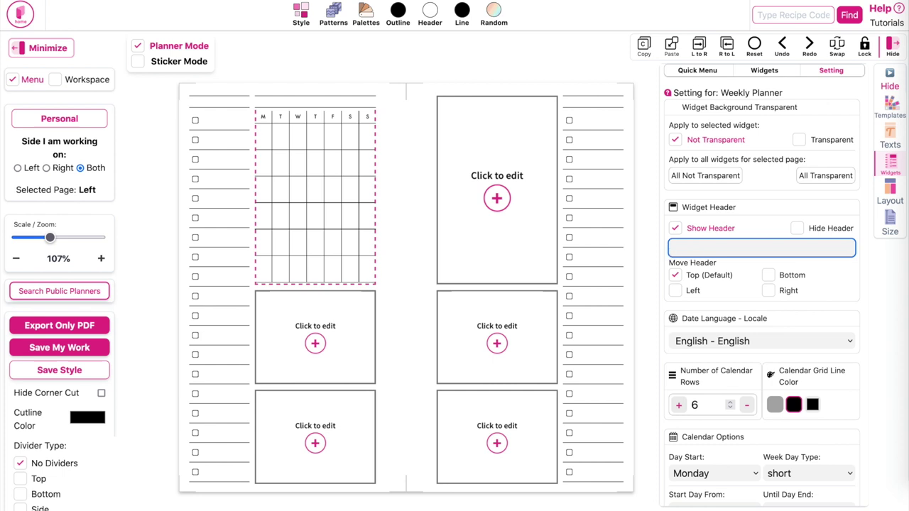
# Limit the left page's weekly planner to the days Monday through Thursday.
pyautogui.scroll(-5, 691, 313)
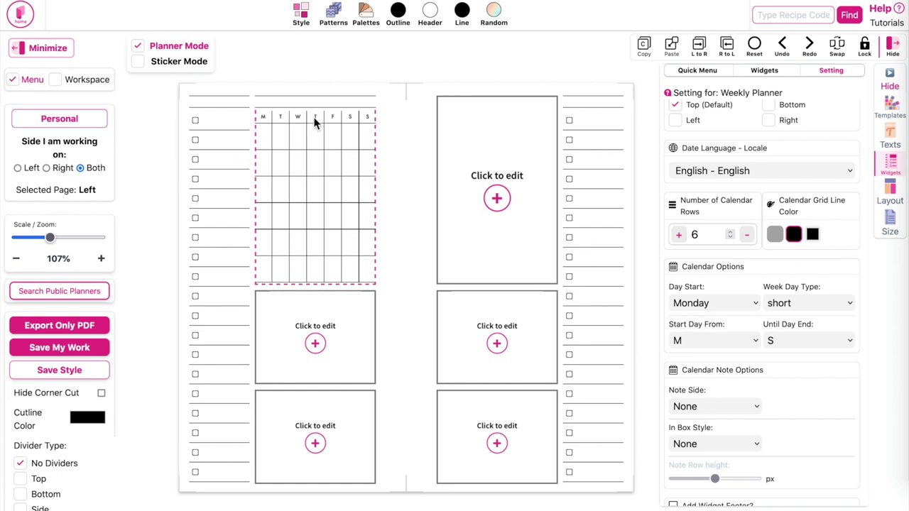
pyautogui.scroll(-1, 698, 237)
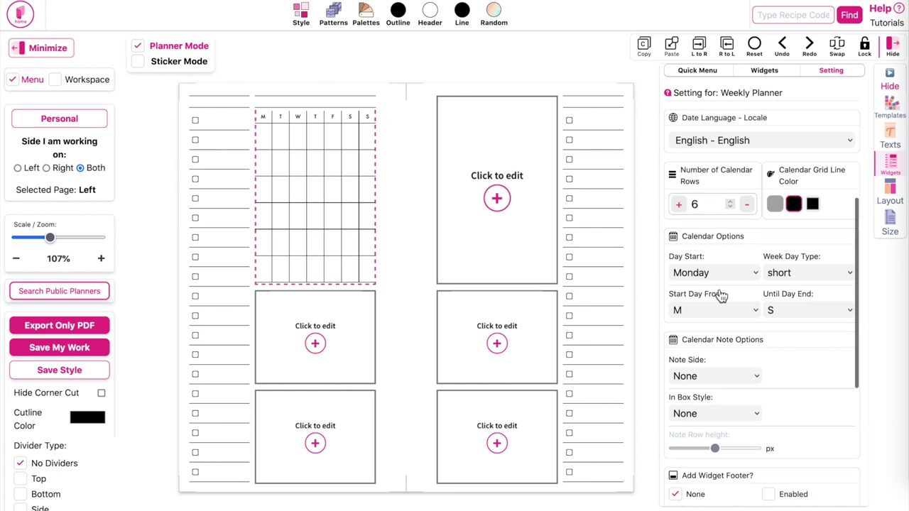
pyautogui.scroll(-1, 757, 284)
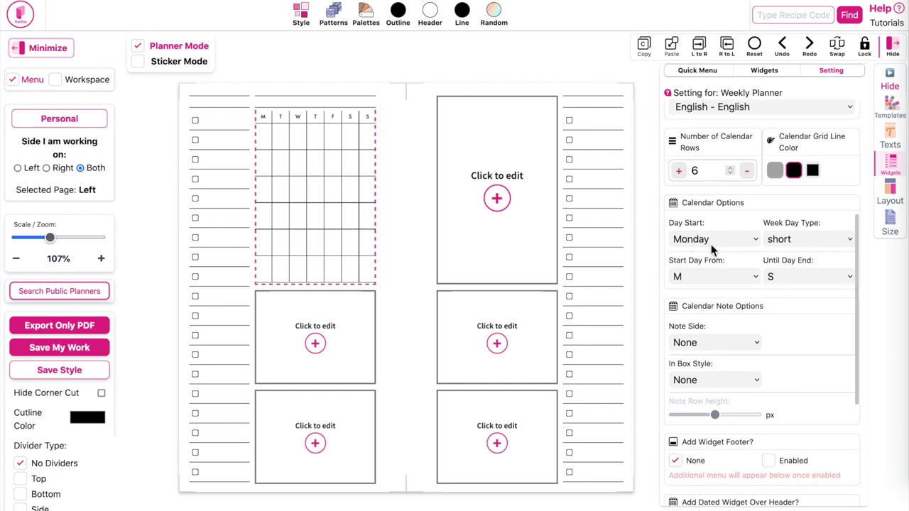
pyautogui.click(682, 277)
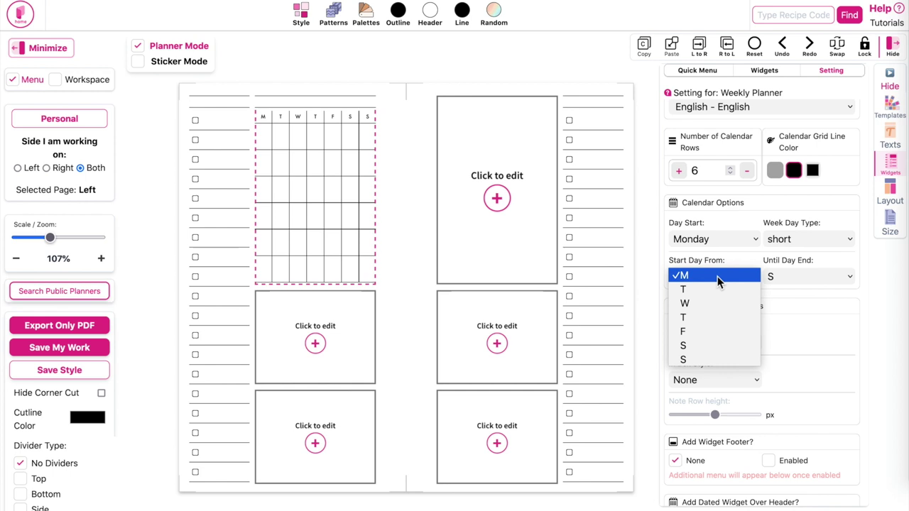
pyautogui.click(717, 276)
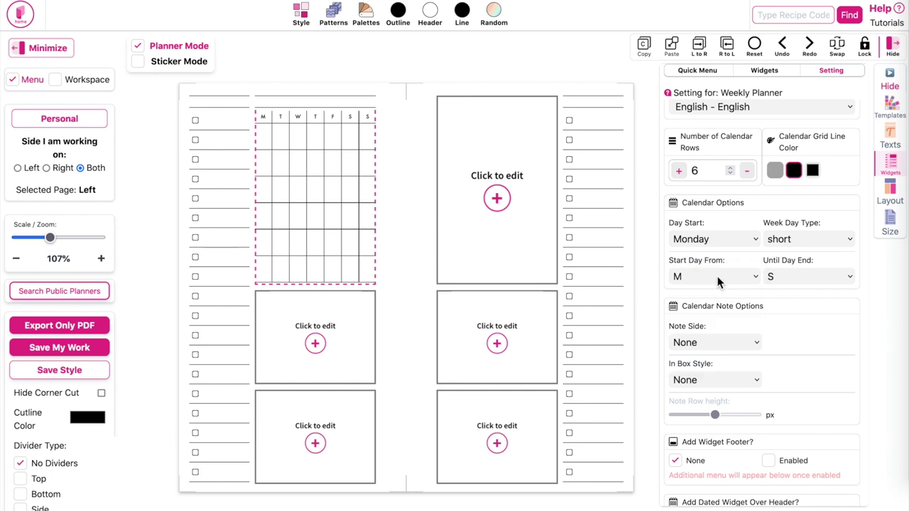
pyautogui.click(807, 280)
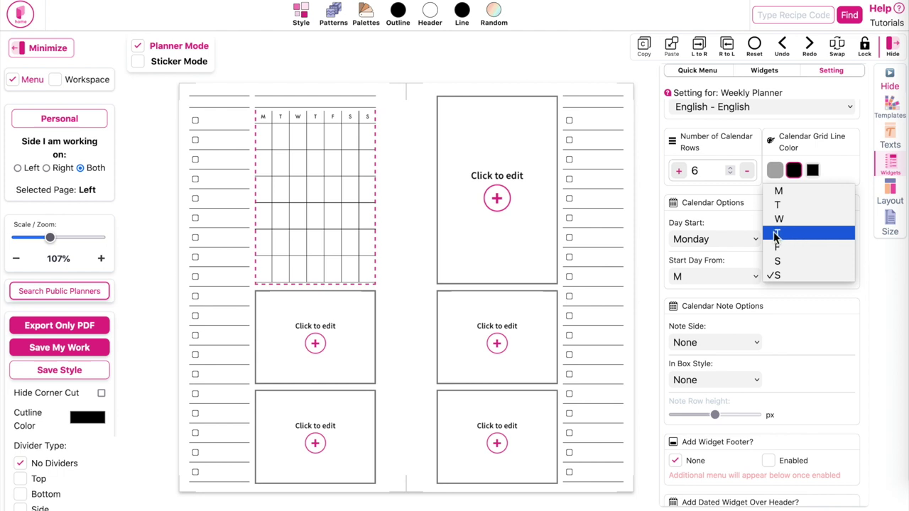
pyautogui.click(816, 233)
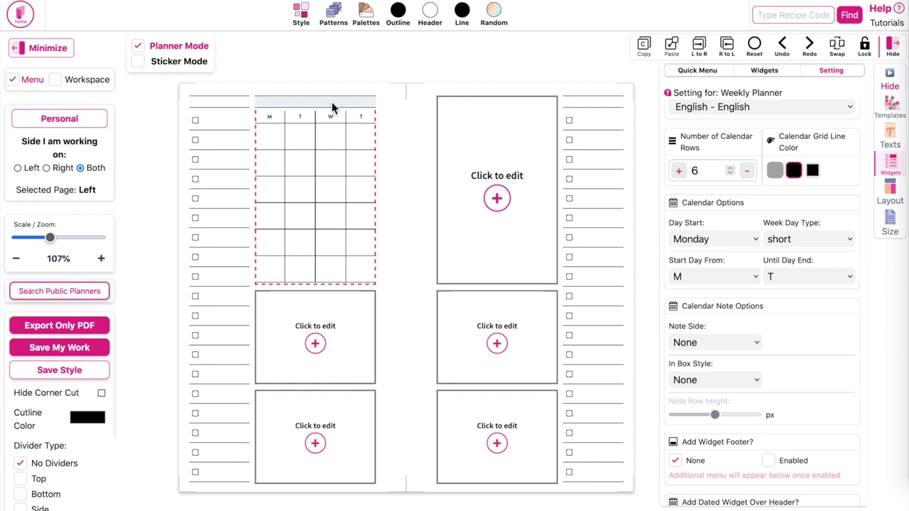
# Copy the weekly planner from the left page and paste it into the right page's large box.
pyautogui.click(644, 46)
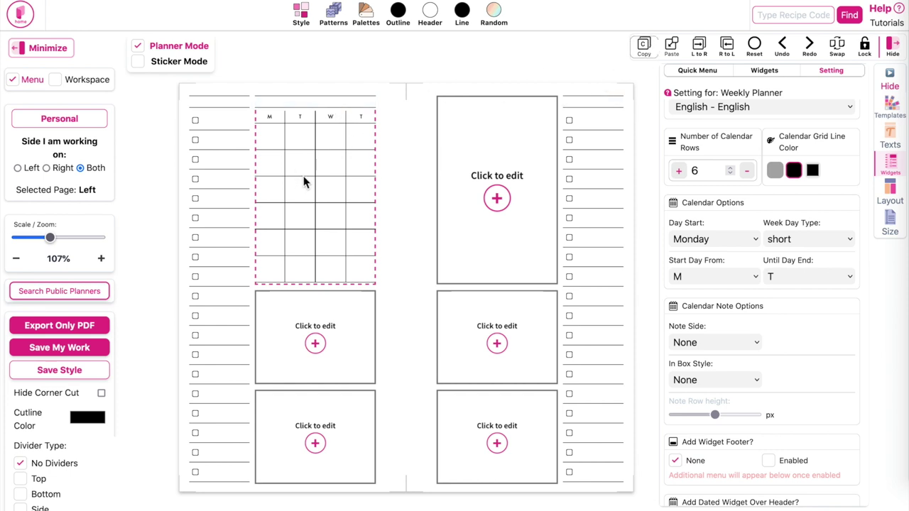
pyautogui.click(486, 143)
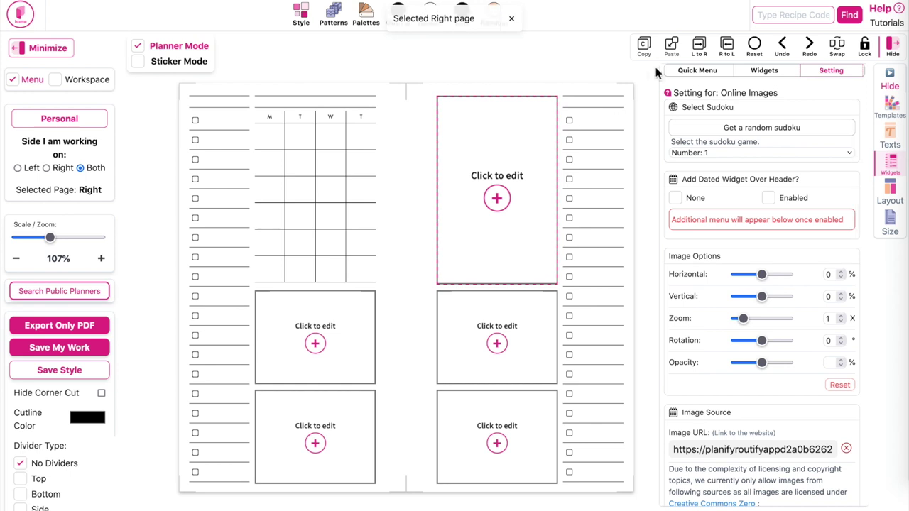
pyautogui.click(672, 51)
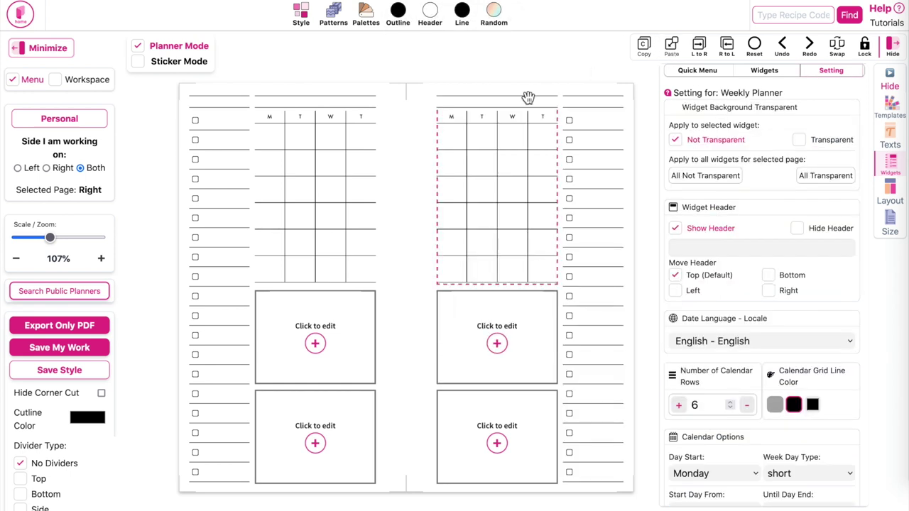
# Set the right page's weekly planner to show Friday through Sunday.
pyautogui.scroll(-5, 771, 298)
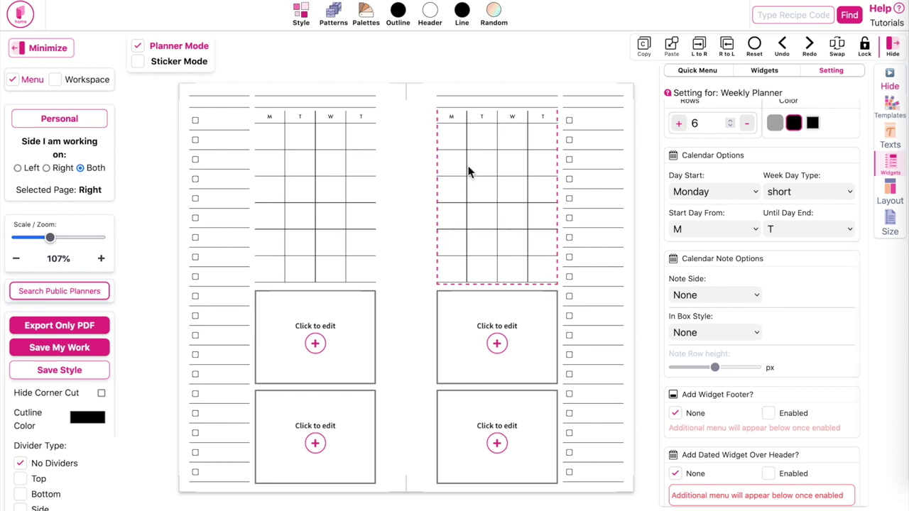
pyautogui.scroll(-1, 792, 286)
pyautogui.scroll(1, 791, 286)
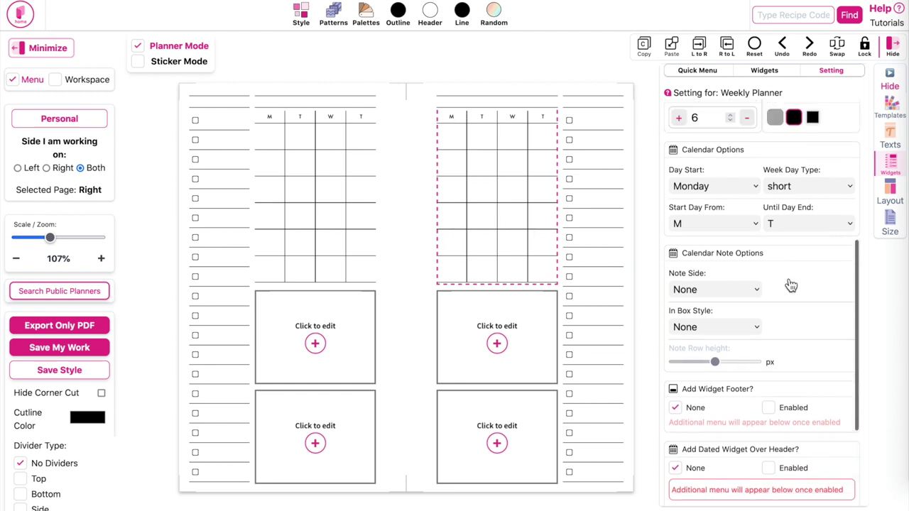
pyautogui.click(735, 232)
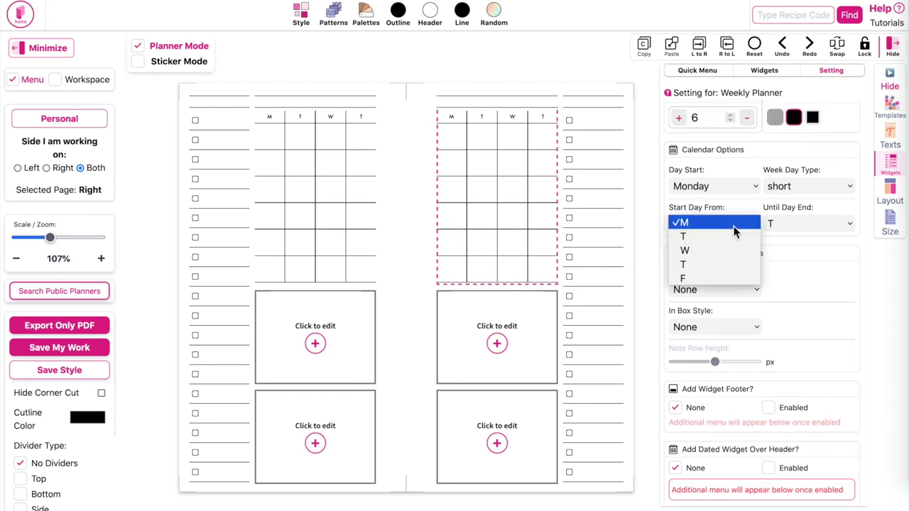
pyautogui.click(727, 279)
pyautogui.click(790, 223)
pyautogui.click(787, 251)
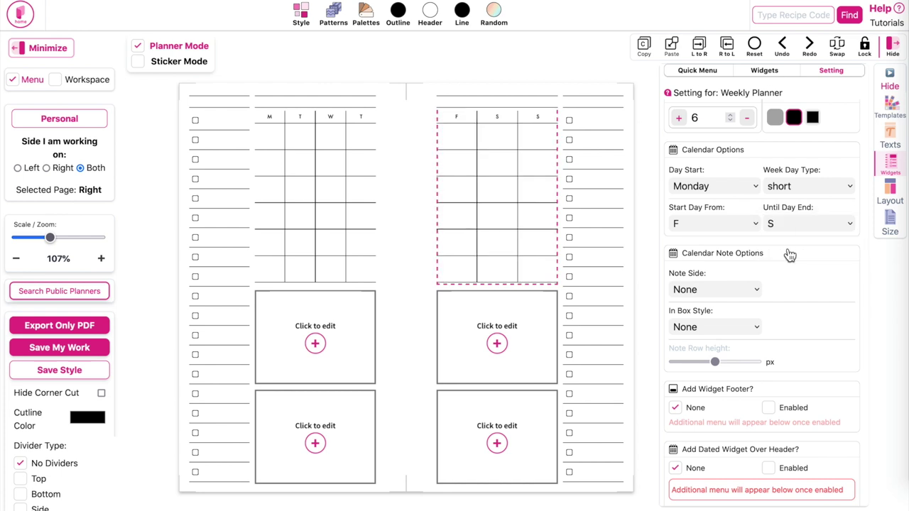
# Set the note side of the right page's weekly planner to Right.
pyautogui.scroll(-2, 788, 255)
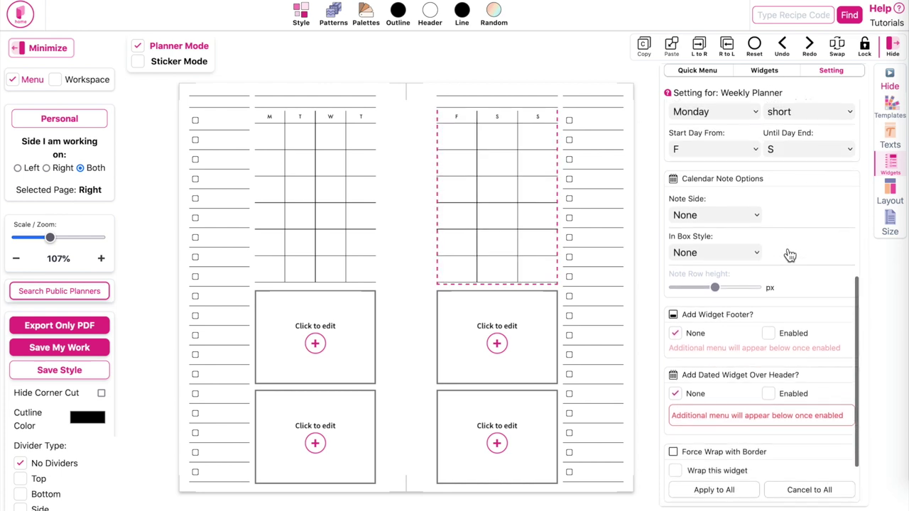
pyautogui.click(719, 213)
pyautogui.click(695, 241)
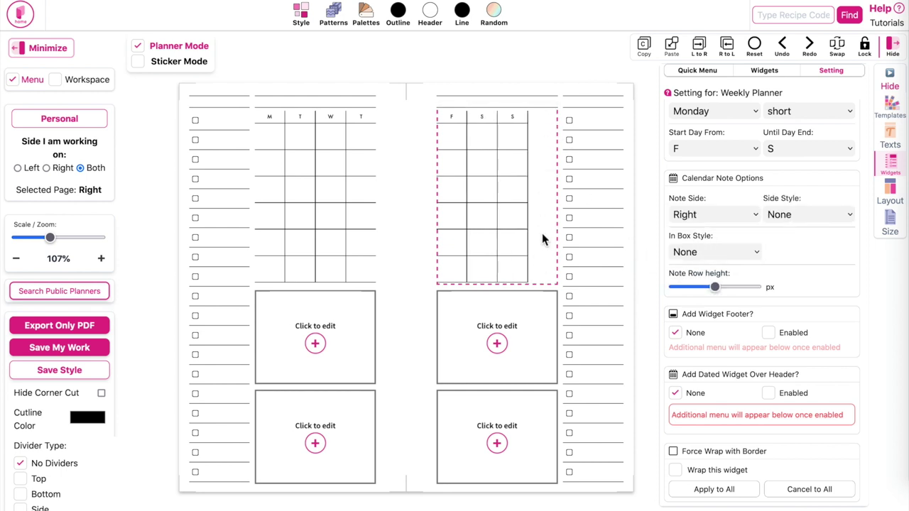
# Try the Grid and Line side styles with a 14 px row height on the note column and return the style to None.
pyautogui.click(817, 214)
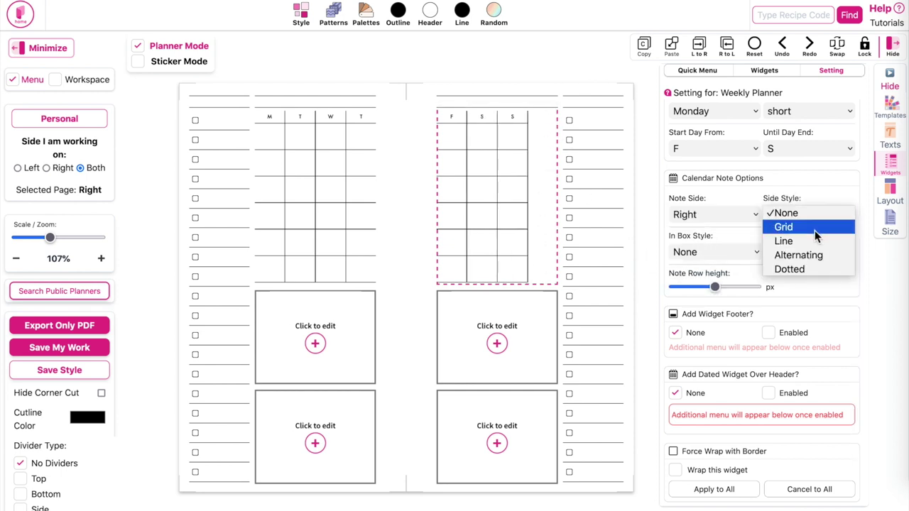
pyautogui.click(814, 228)
pyautogui.moveTo(714, 287); pyautogui.dragTo(683, 287)
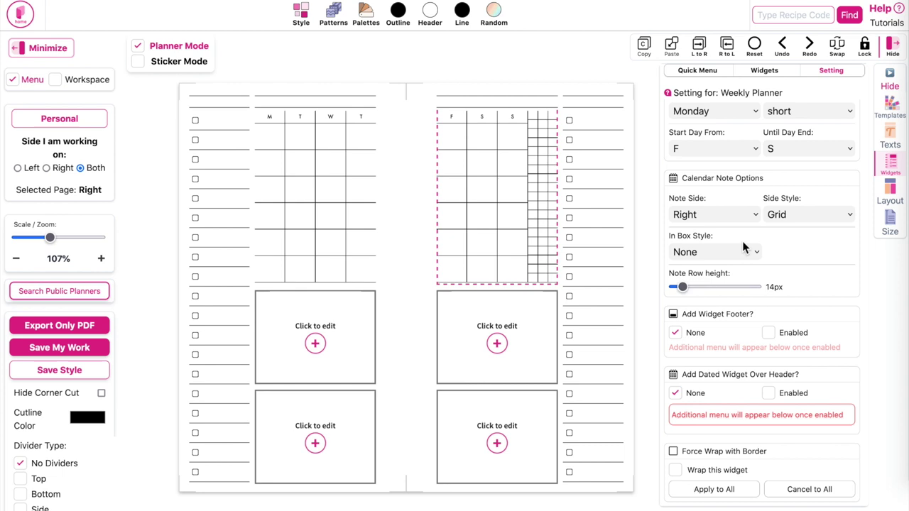
pyautogui.click(782, 217)
pyautogui.click(782, 226)
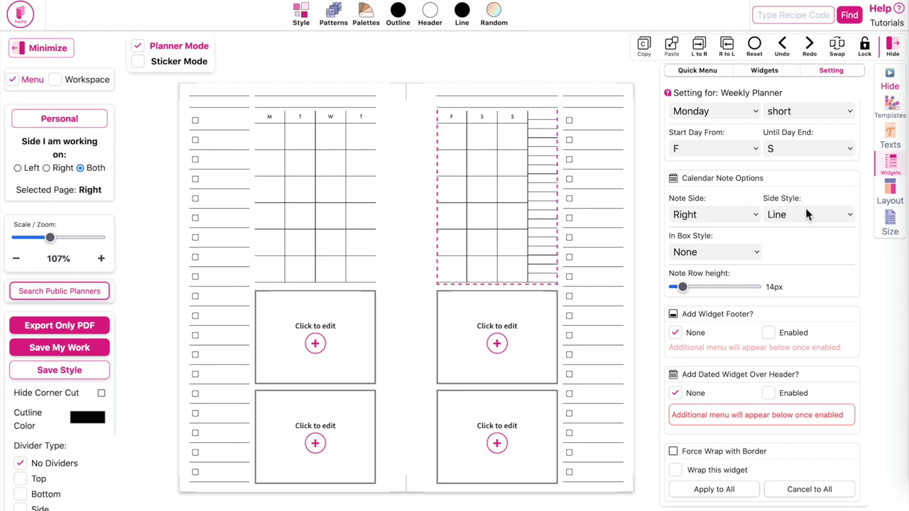
pyautogui.click(805, 210)
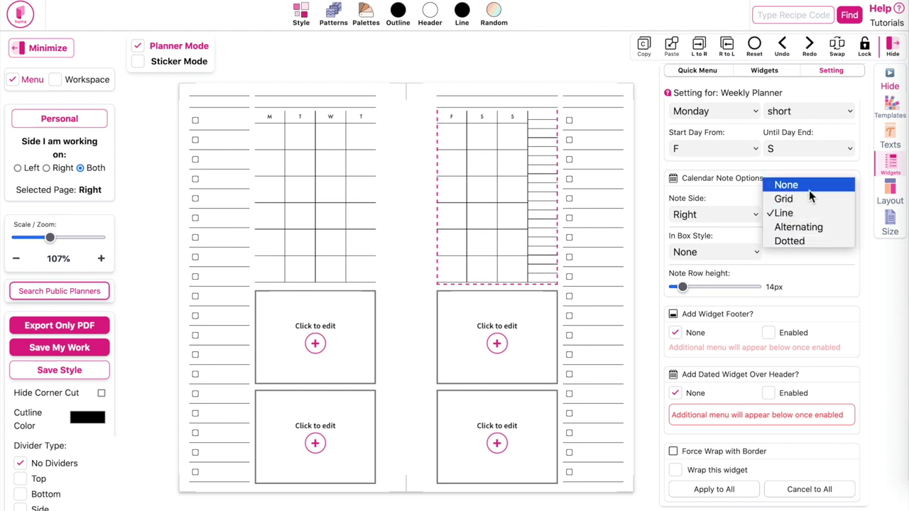
pyautogui.click(808, 188)
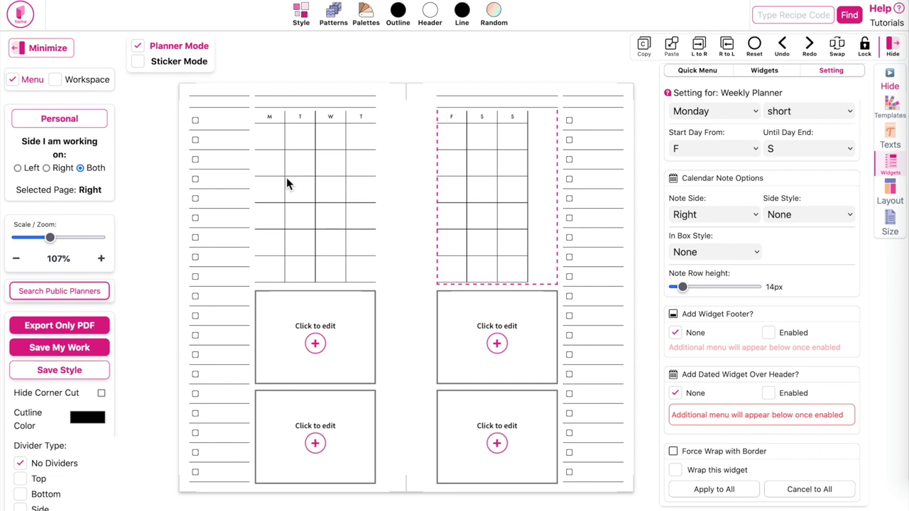
# Fill the two smaller boxes on the left page with My Images widgets.
pyautogui.scroll(-3, 323, 368)
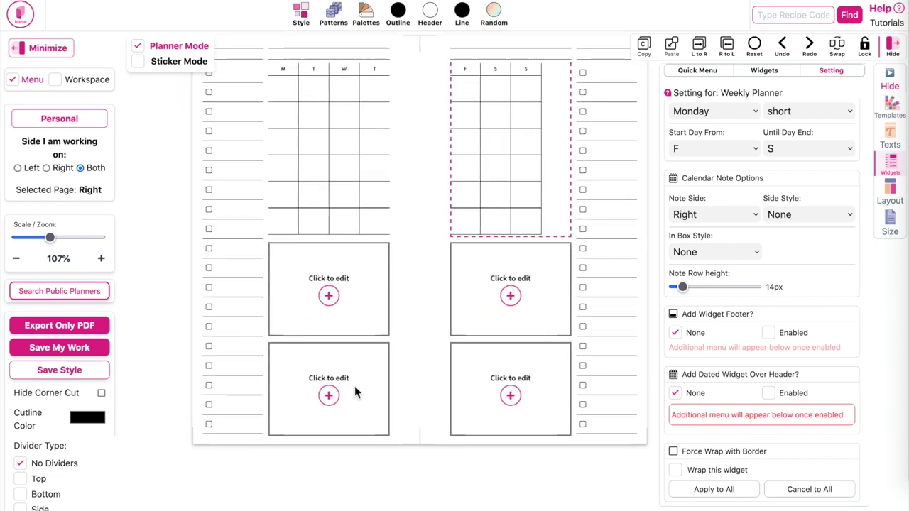
pyautogui.click(335, 294)
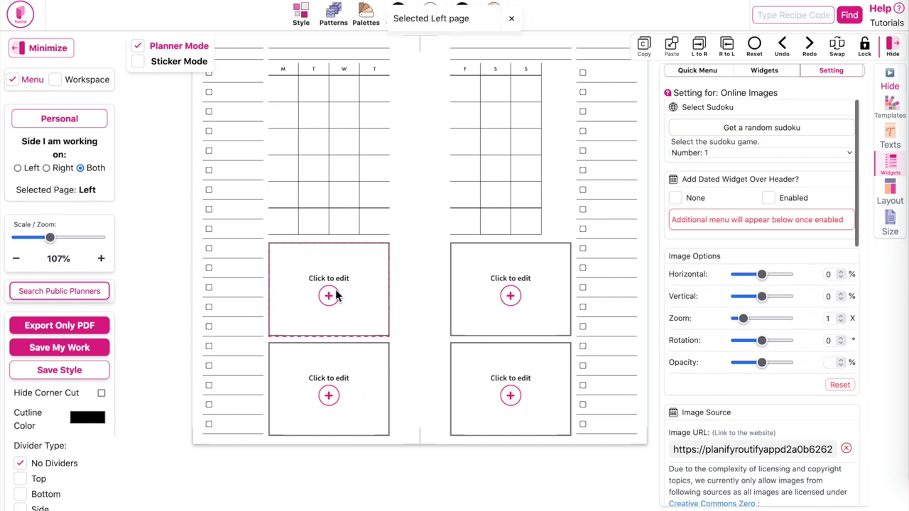
pyautogui.click(766, 74)
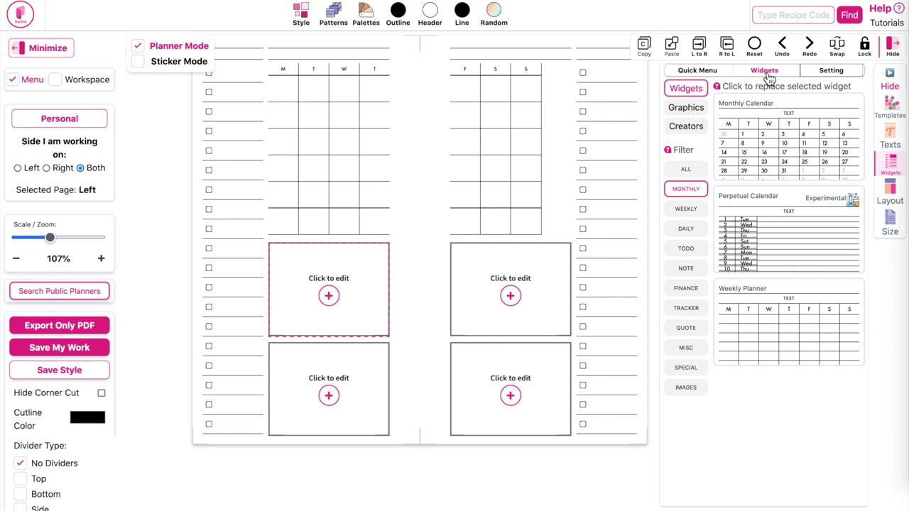
pyautogui.click(696, 392)
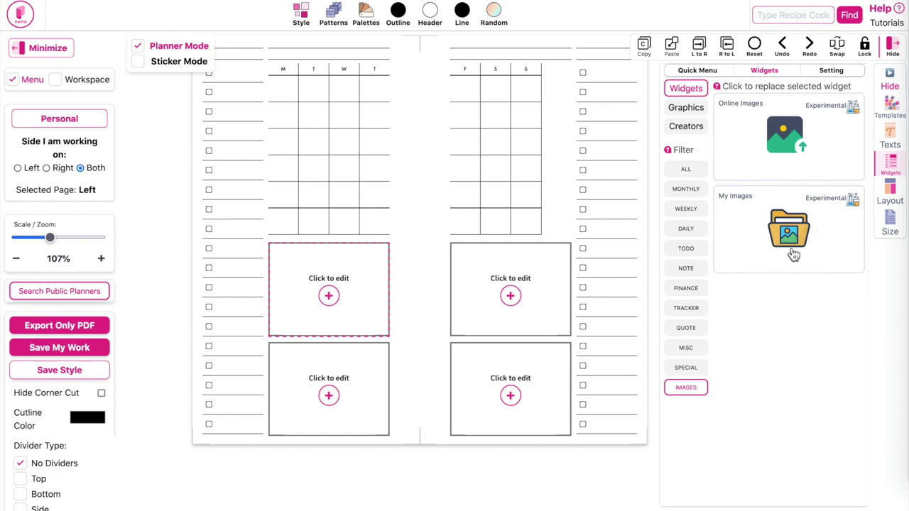
pyautogui.click(791, 194)
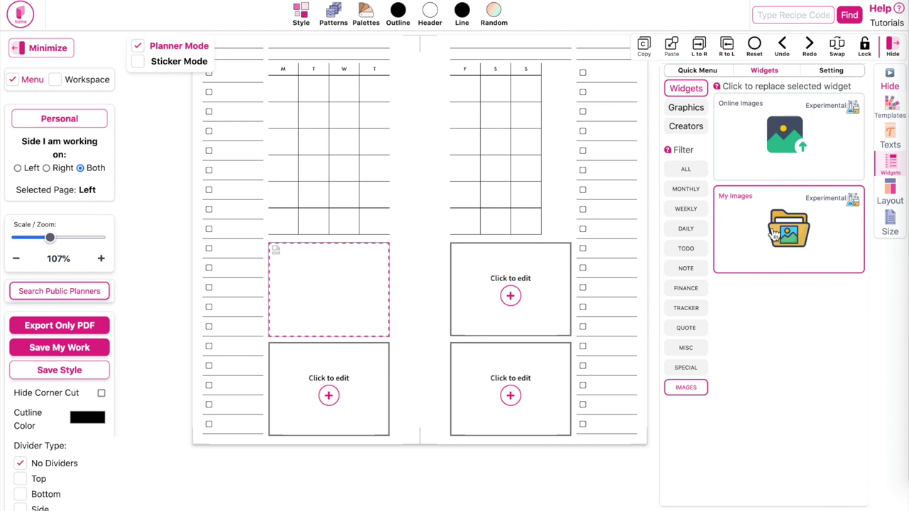
pyautogui.click(321, 384)
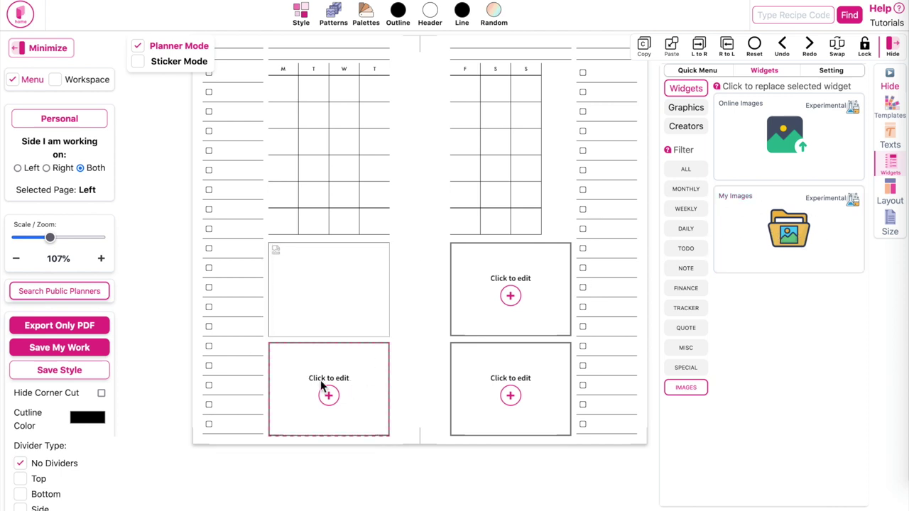
pyautogui.click(755, 227)
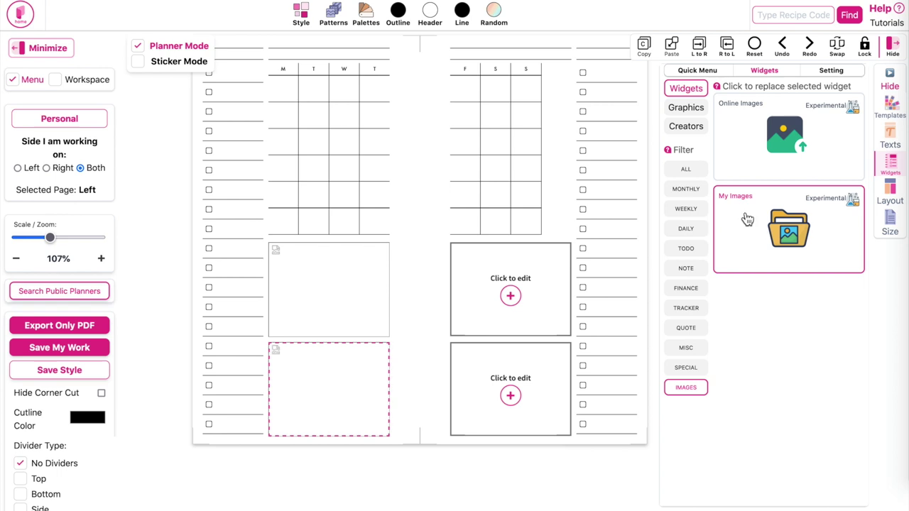
# Fill the two smaller boxes on the right page with My Images widgets.
pyautogui.click(517, 297)
pyautogui.click(796, 227)
pyautogui.click(517, 377)
pyautogui.click(773, 254)
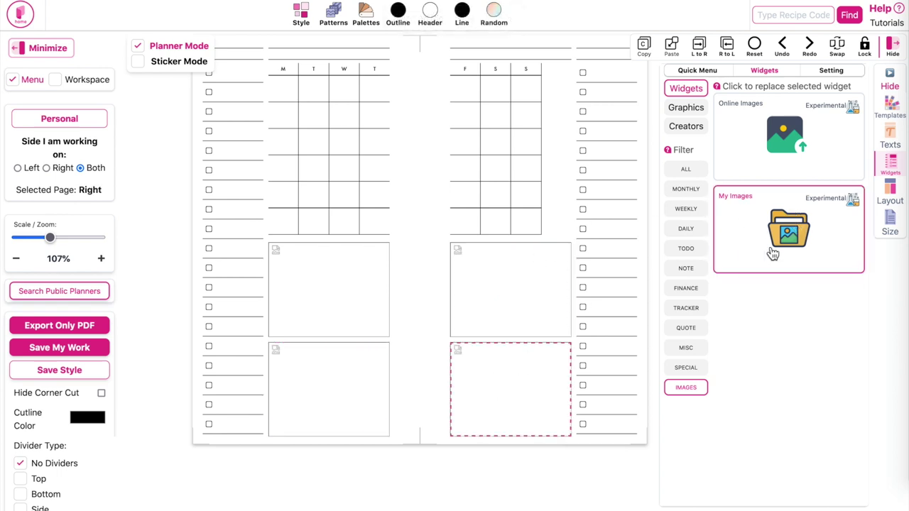
# Open the settings of the left page's upper image widget and its file chooser for uploading images.
pyautogui.click(311, 290)
pyautogui.click(838, 71)
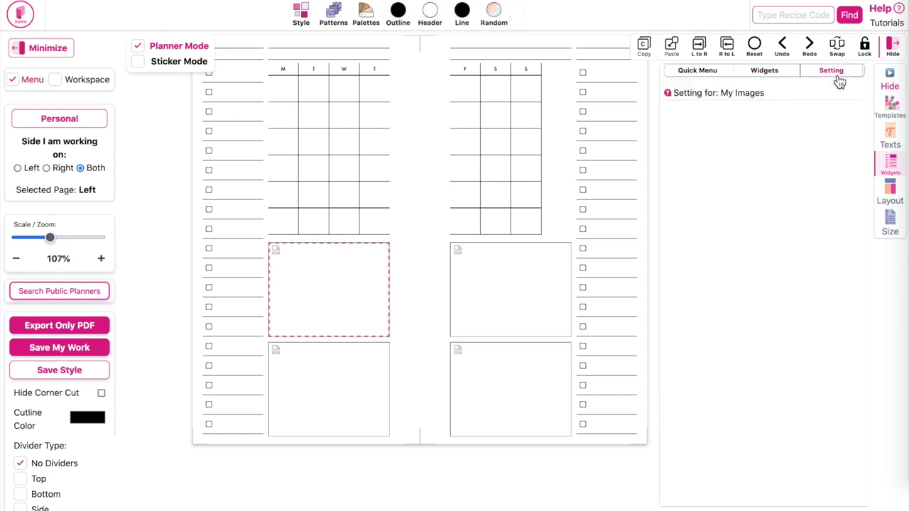
pyautogui.scroll(-4, 781, 244)
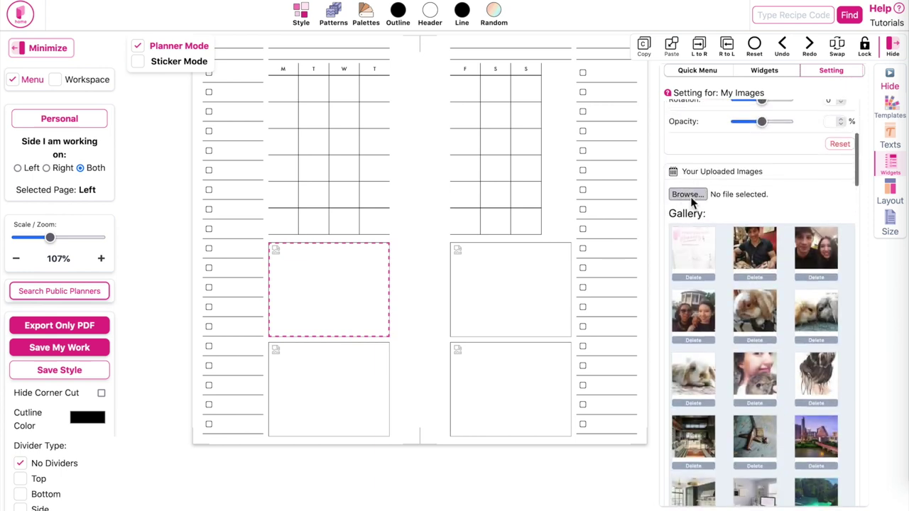
pyautogui.click(689, 196)
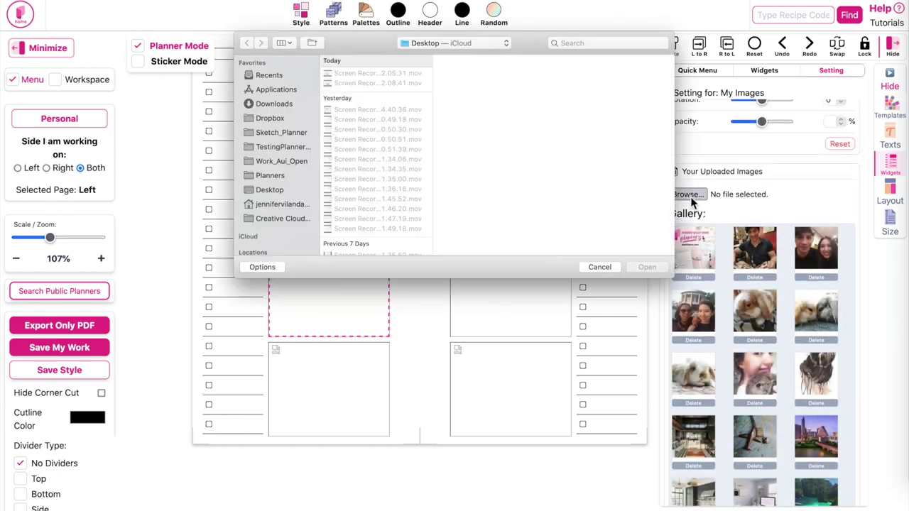
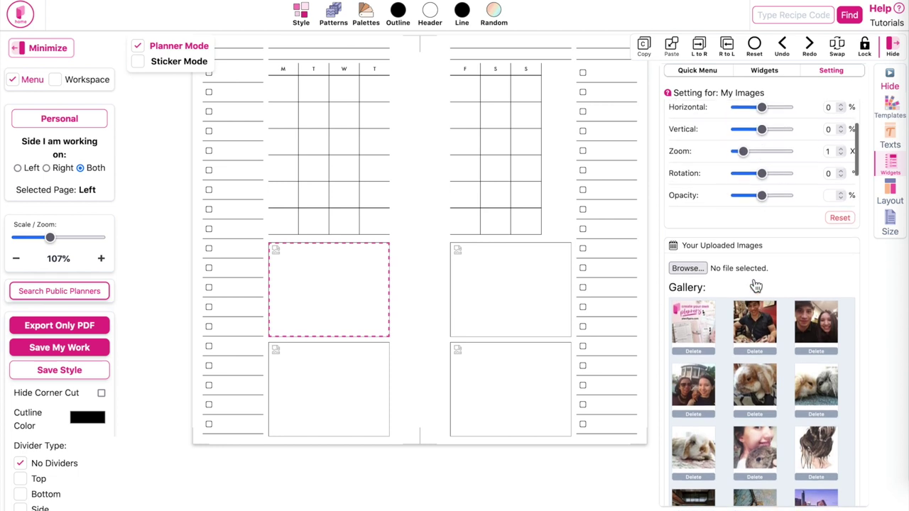
# Place the gallery photo of two rabbits in the left page's upper box, at 1.3x zoom, 2% horizontal, -1% vertical and full opacity.
pyautogui.scroll(-5, 755, 284)
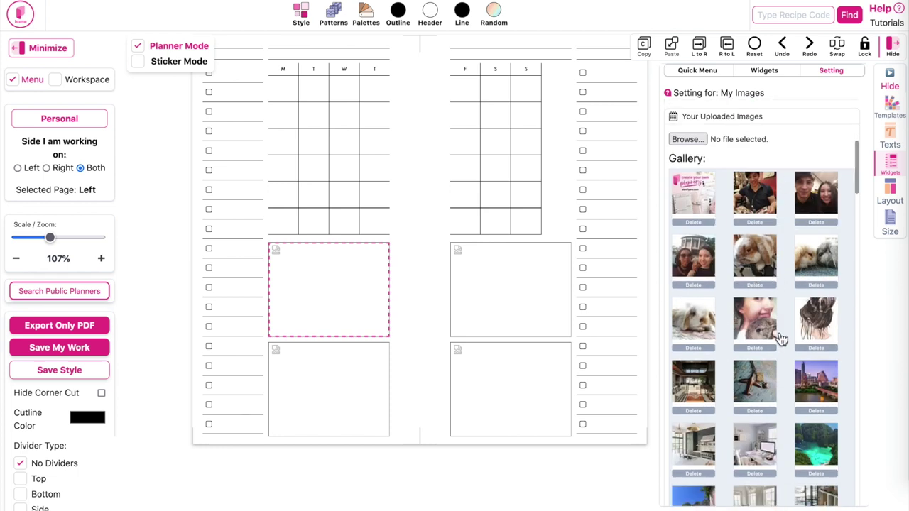
pyautogui.scroll(-1, 781, 339)
pyautogui.scroll(1, 781, 339)
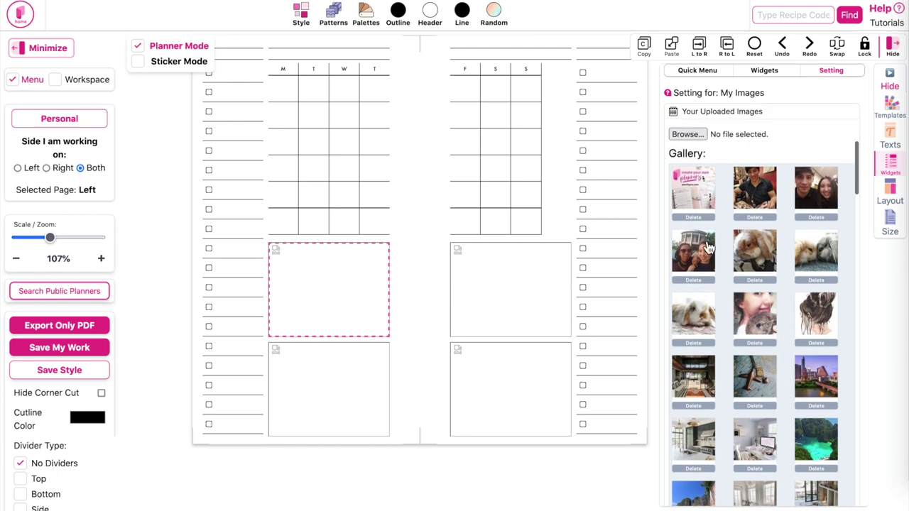
pyautogui.click(817, 260)
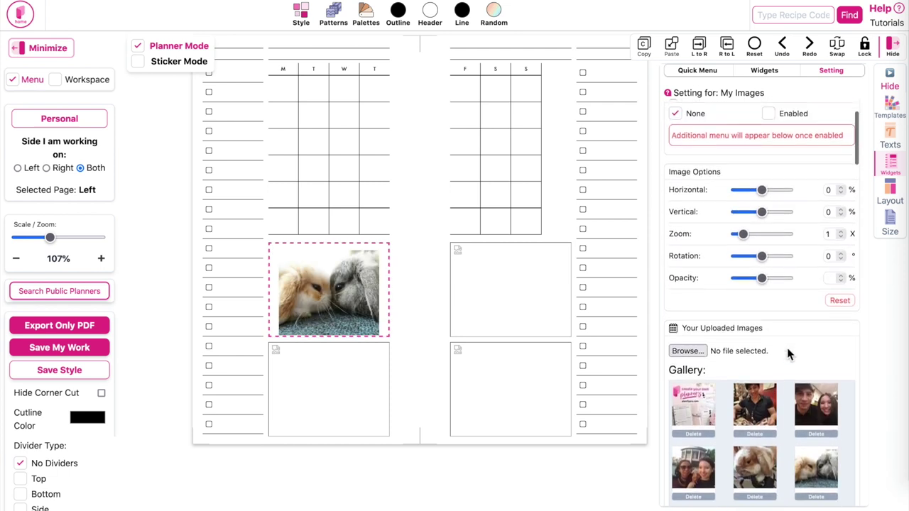
pyautogui.moveTo(743, 238); pyautogui.dragTo(762, 196)
pyautogui.moveTo(762, 282); pyautogui.dragTo(802, 285)
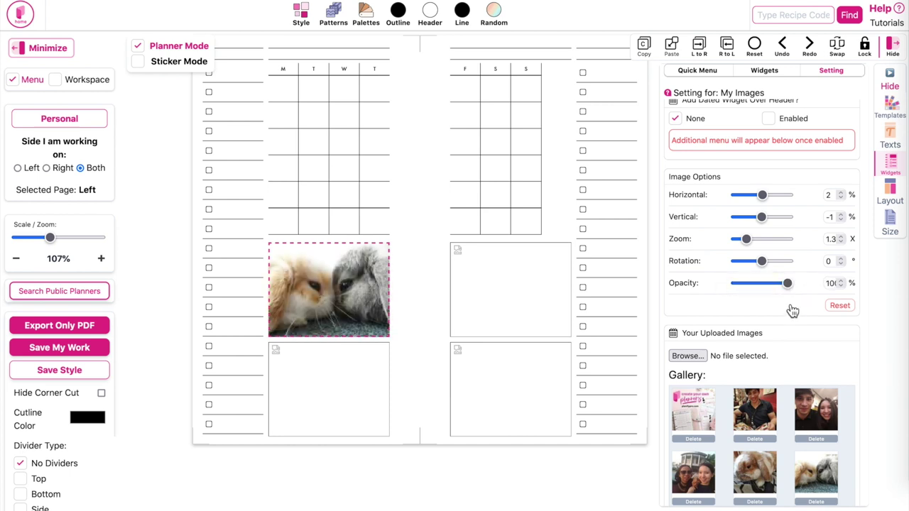
# Place the gallery photo of the lying white-and-brown rabbit in the left page's lower image box and zoom it to about 1.1x.
pyautogui.click(331, 402)
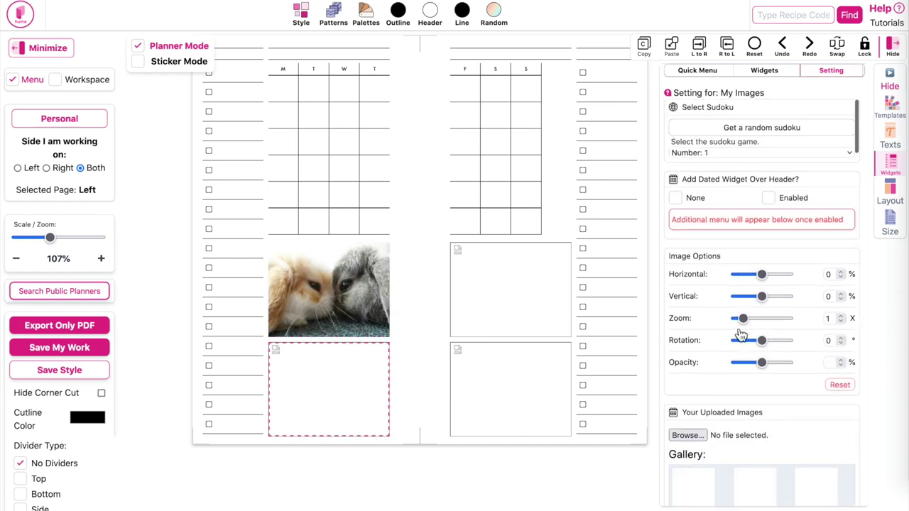
pyautogui.scroll(-5, 741, 334)
pyautogui.scroll(1, 741, 335)
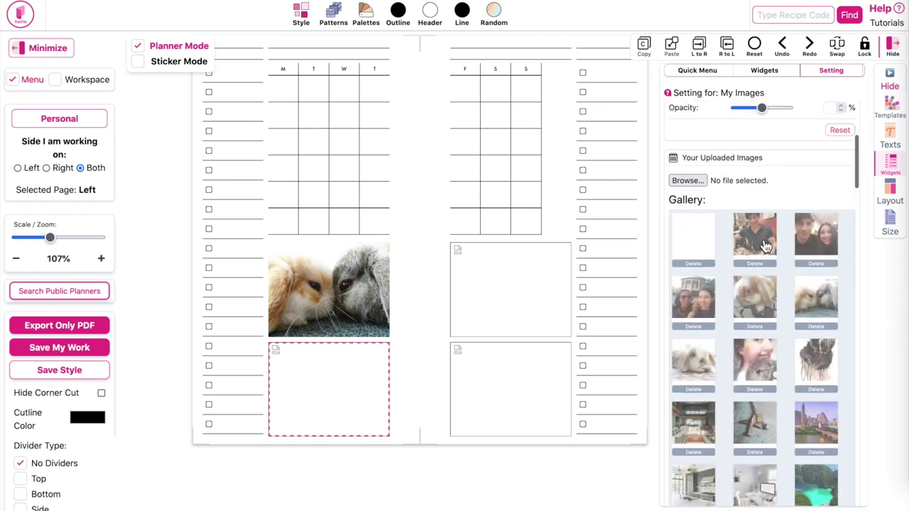
pyautogui.click(695, 364)
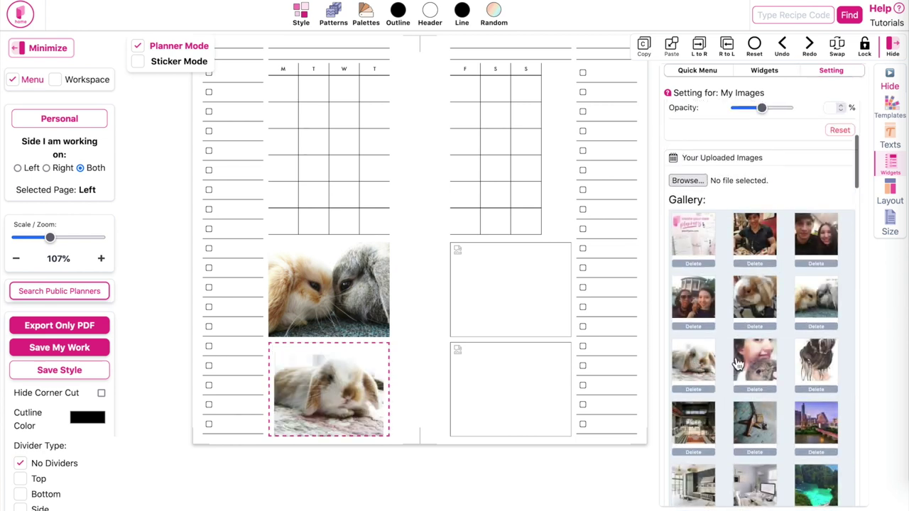
pyautogui.moveTo(743, 235); pyautogui.dragTo(745, 235)
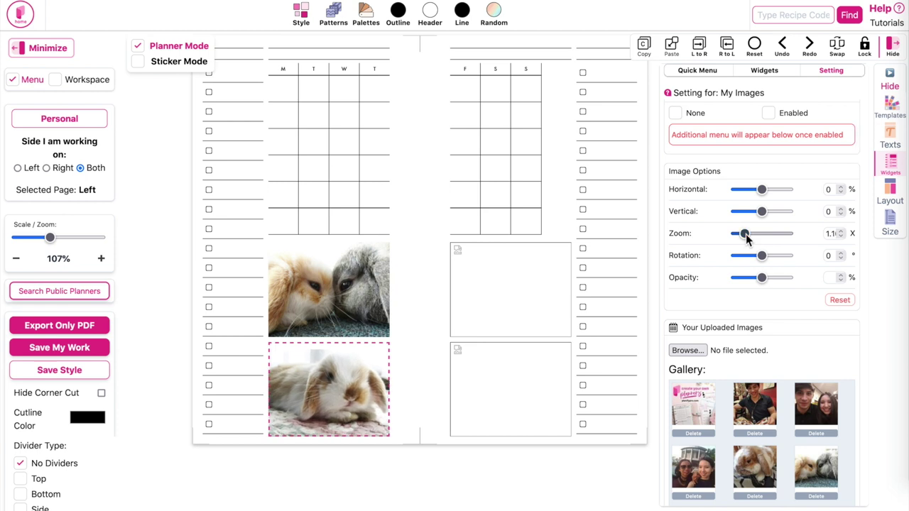
# Place the photo of the woman holding a grey rabbit in the right page's upper box, zoomed to about 1.7x and shifted upward.
pyautogui.click(505, 270)
pyautogui.scroll(-5, 774, 348)
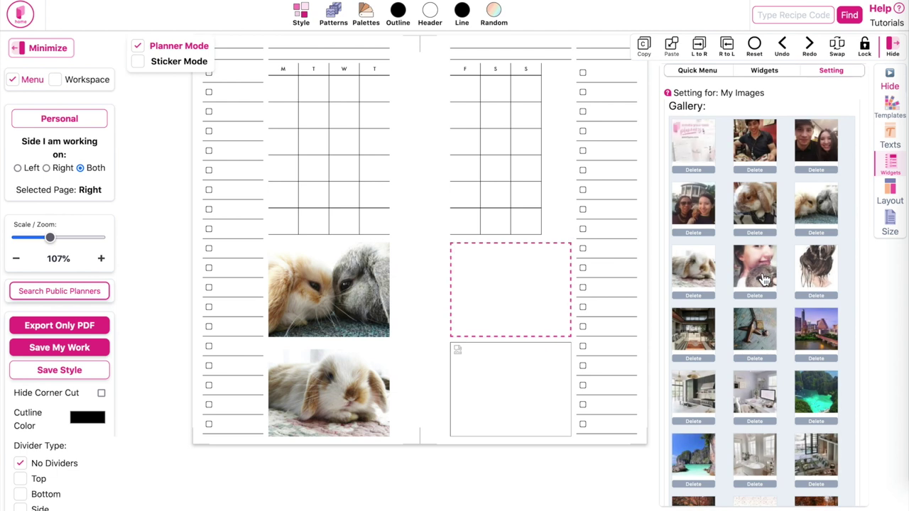
pyautogui.click(757, 266)
pyautogui.moveTo(744, 281); pyautogui.dragTo(753, 282)
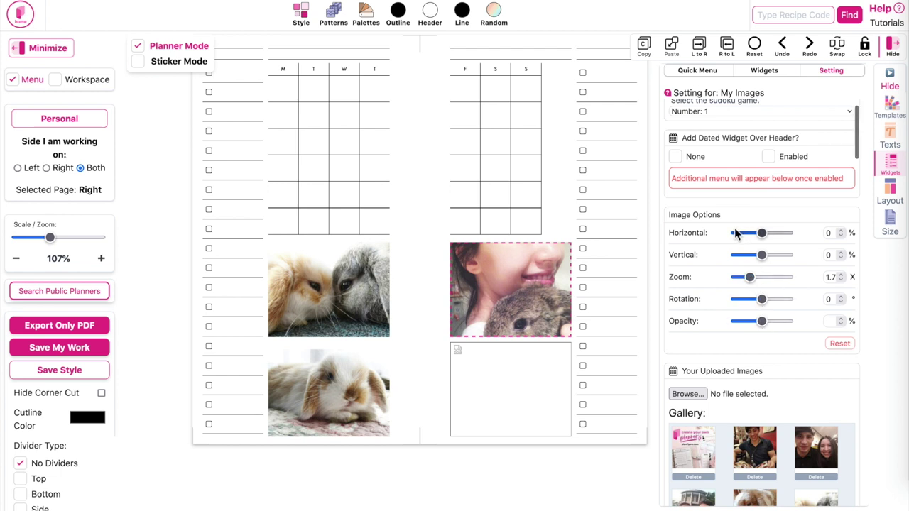
pyautogui.moveTo(762, 256); pyautogui.dragTo(755, 261)
pyautogui.scroll(-5, 777, 345)
# Place the gallery photo of the couple in the right page's lower image box and deselect the widget.
pyautogui.click(499, 403)
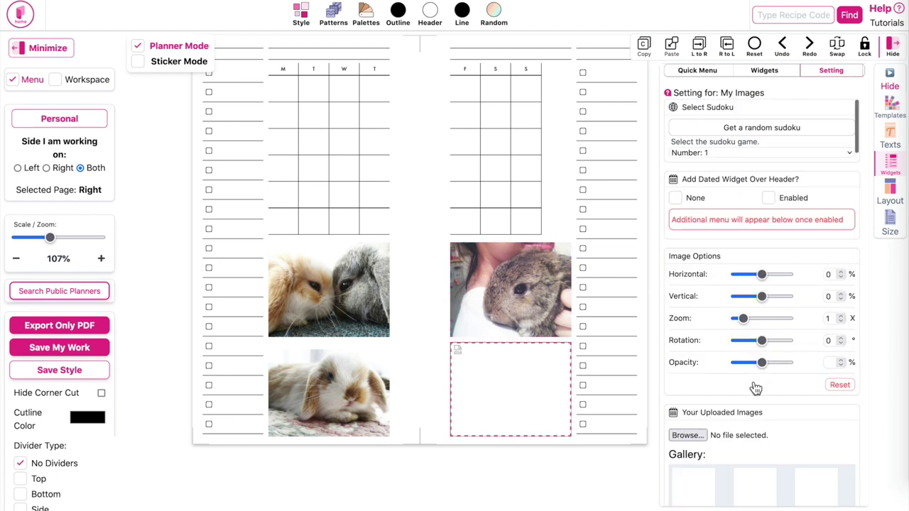
pyautogui.scroll(-5, 753, 387)
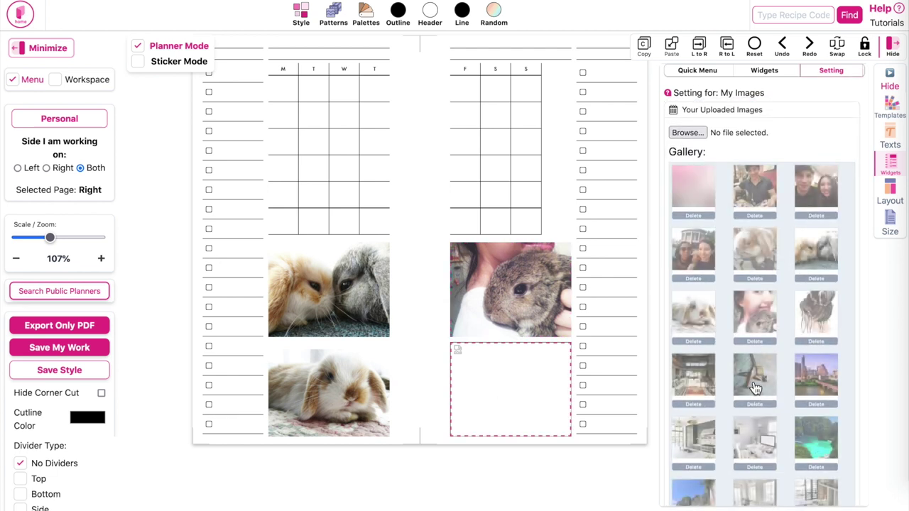
pyautogui.scroll(-1, 753, 377)
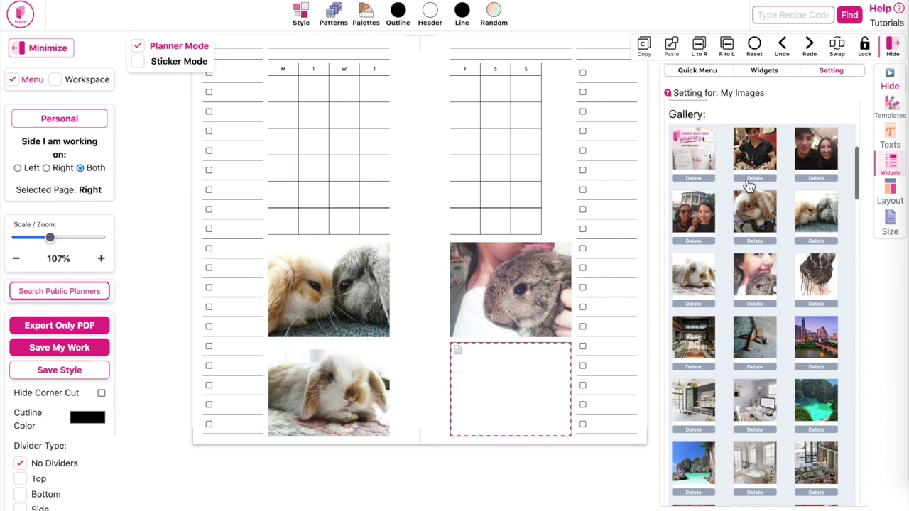
pyautogui.click(815, 149)
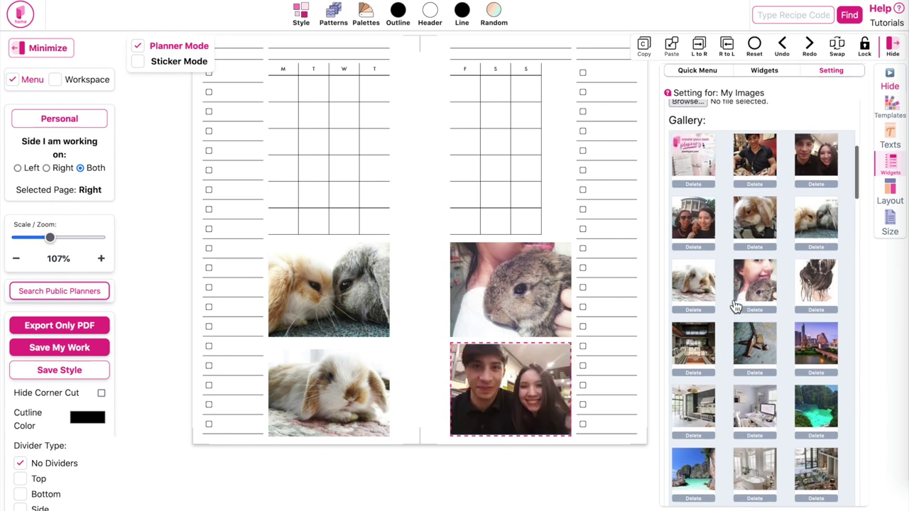
pyautogui.scroll(8, 739, 298)
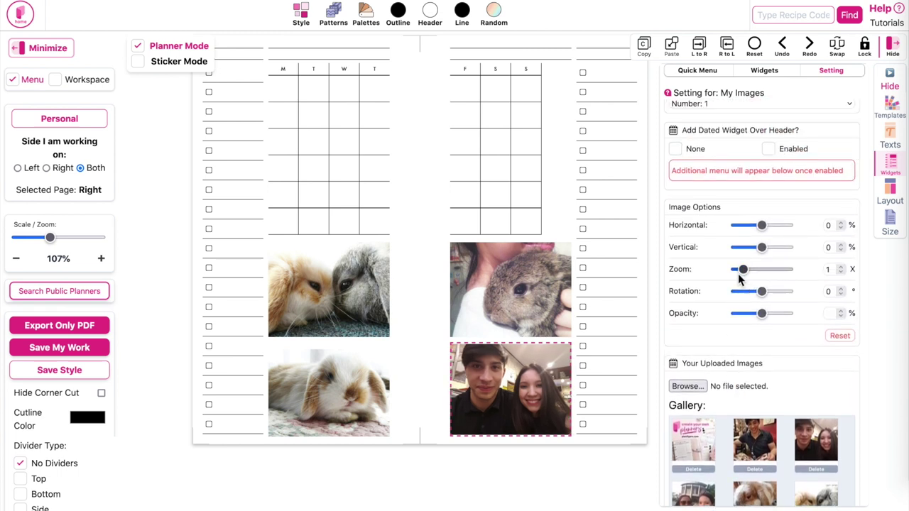
pyautogui.scroll(1, 501, 497)
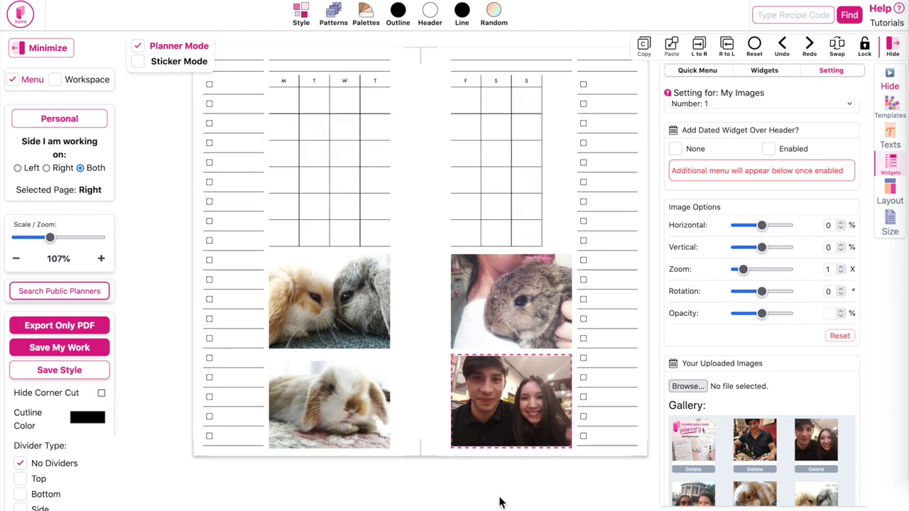
pyautogui.click(495, 495)
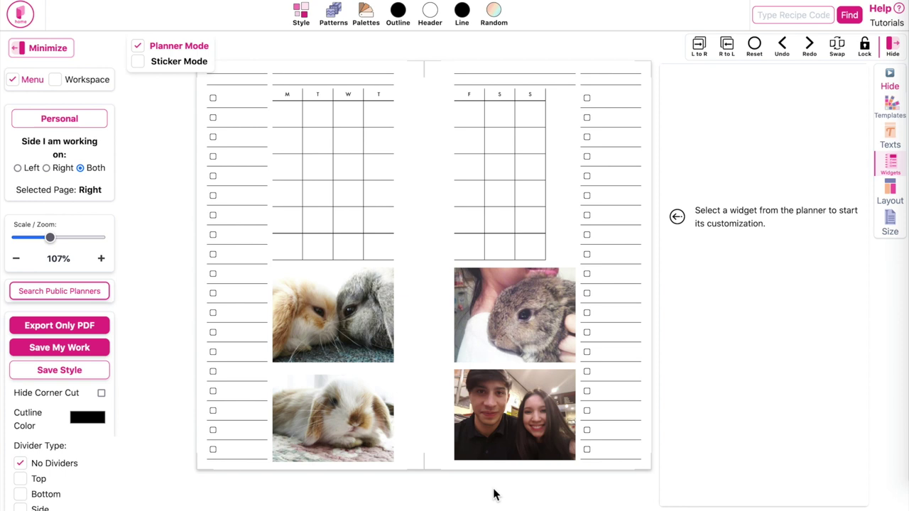
# Examine the name and planner type options for saving to My Collection, and close them without saving.
pyautogui.click(59, 348)
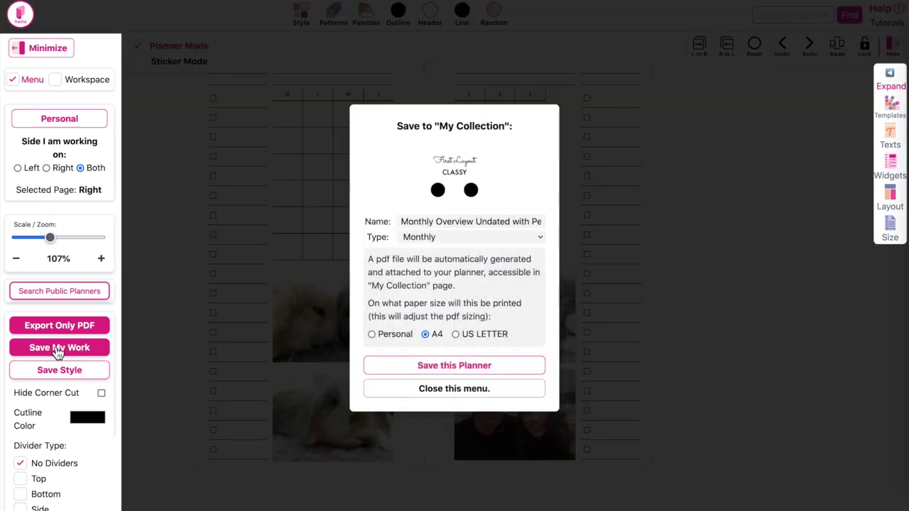
pyautogui.tripleClick(443, 222)
pyautogui.click(422, 222)
pyautogui.moveTo(402, 222); pyautogui.dragTo(512, 220)
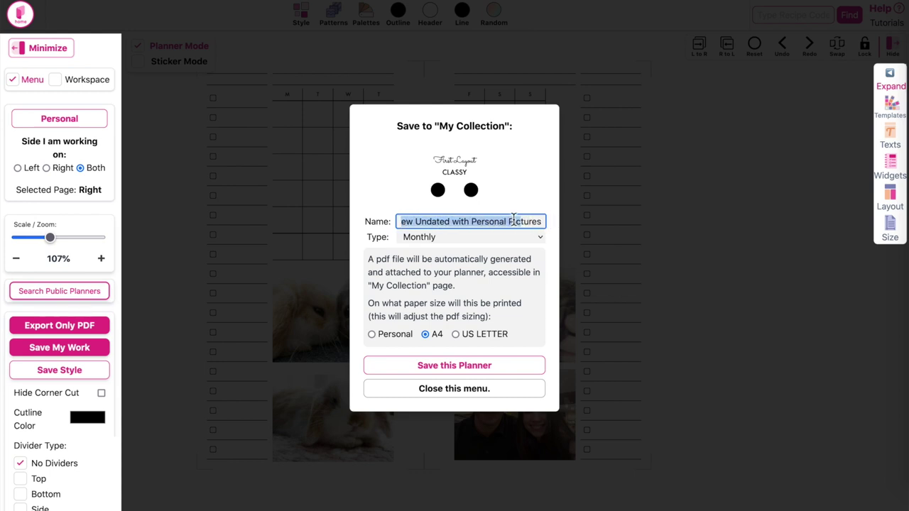
pyautogui.click(513, 221)
pyautogui.click(459, 239)
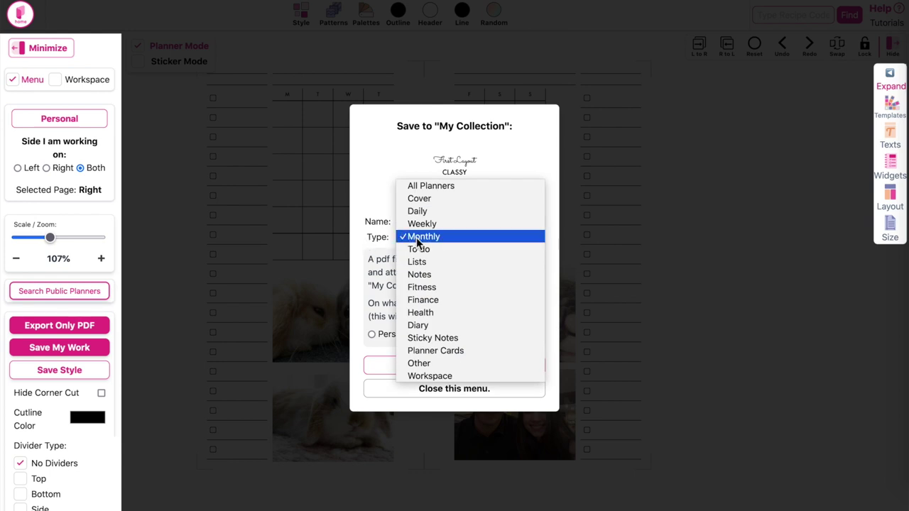
pyautogui.click(457, 237)
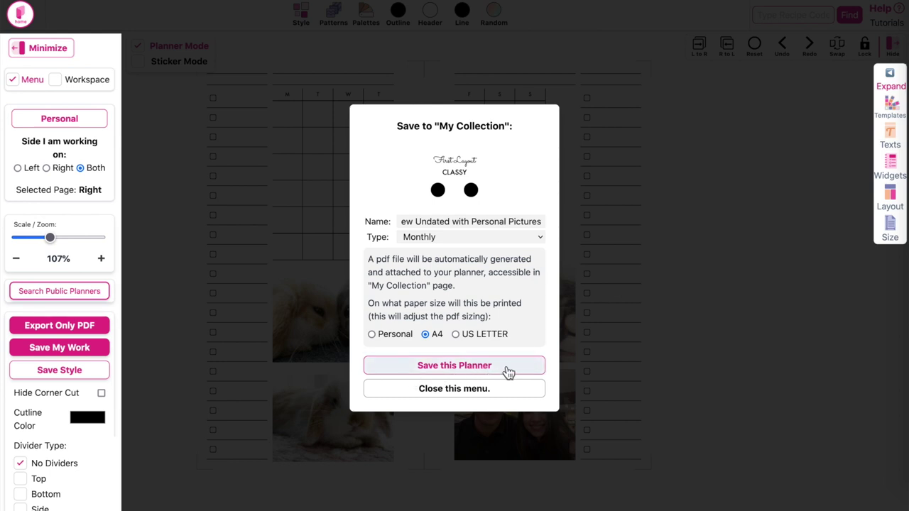
pyautogui.click(433, 389)
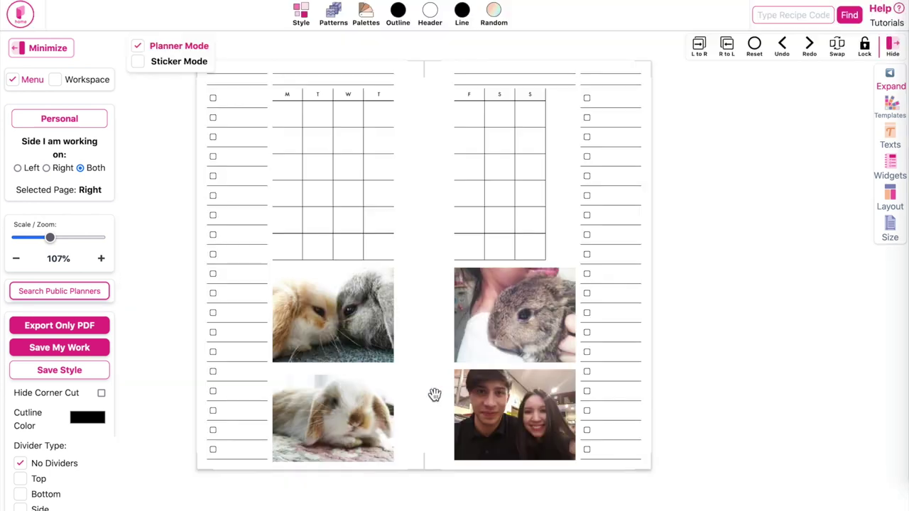
# Export the Personal-size spread as a PDF for US LETTER paper without margin and open the generated file.
pyautogui.click(59, 328)
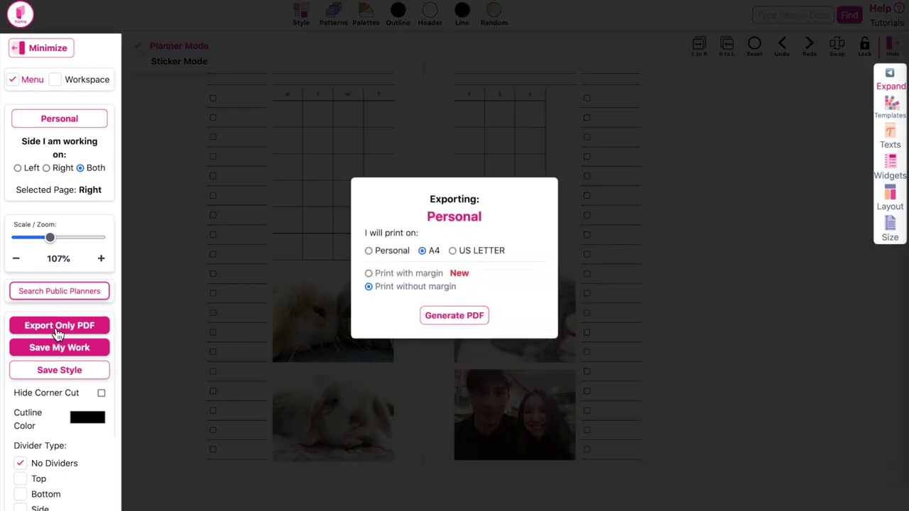
pyautogui.click(453, 251)
pyautogui.click(464, 321)
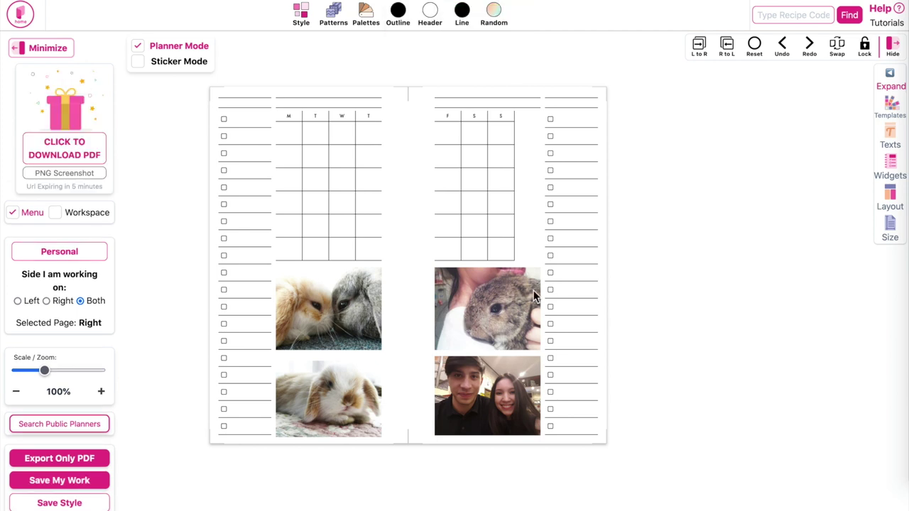
pyautogui.click(62, 150)
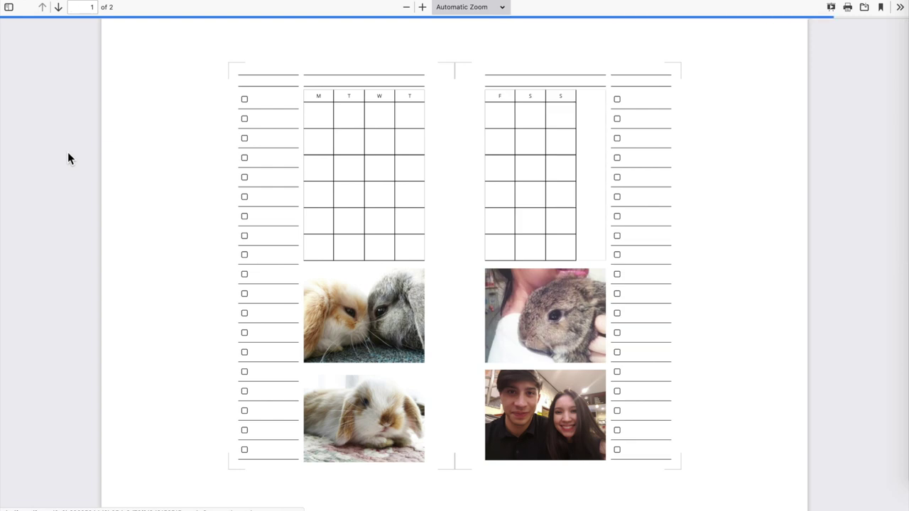
# Check both pages of the exported PDF and save the file to the computer.
pyautogui.scroll(-10, 328, 203)
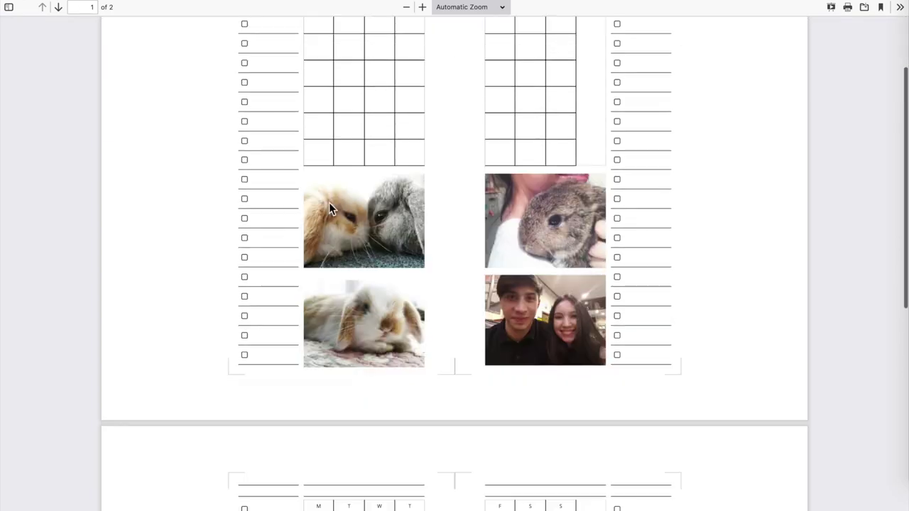
pyautogui.scroll(10, 329, 203)
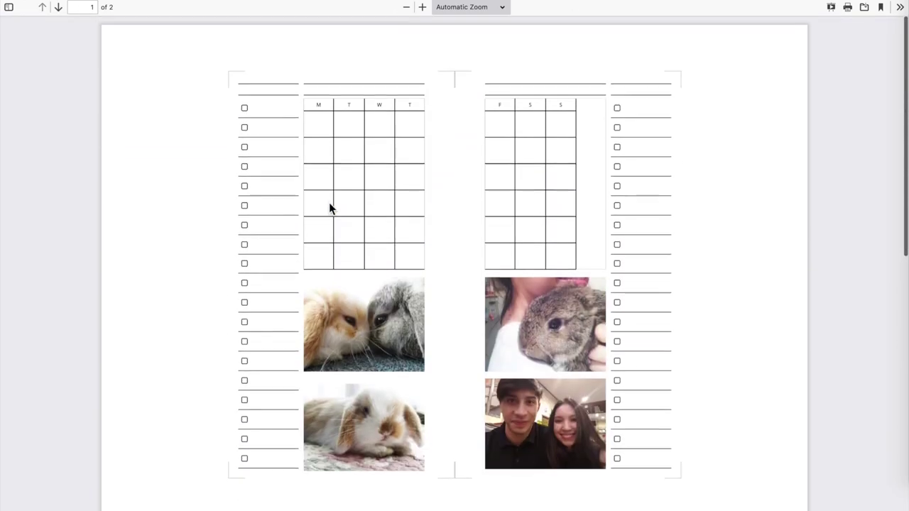
pyautogui.scroll(-10, 329, 202)
pyautogui.scroll(10, 329, 203)
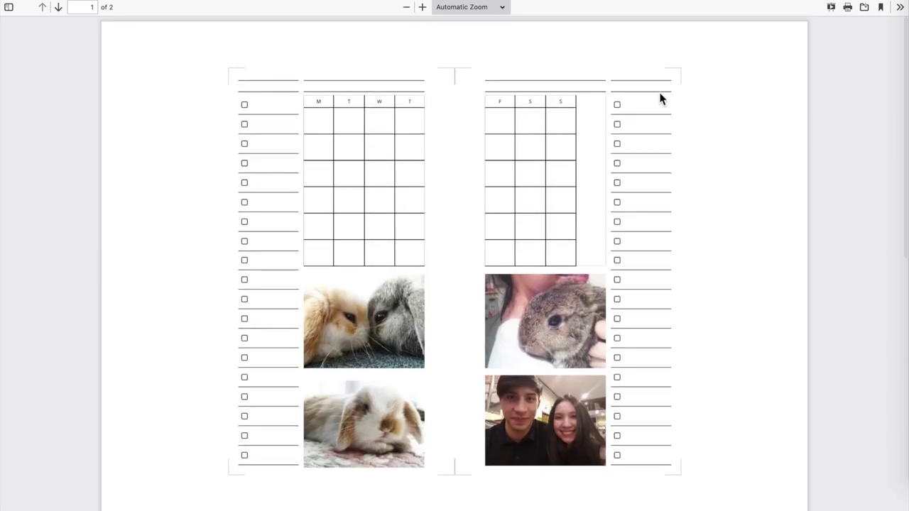
pyautogui.click(865, 8)
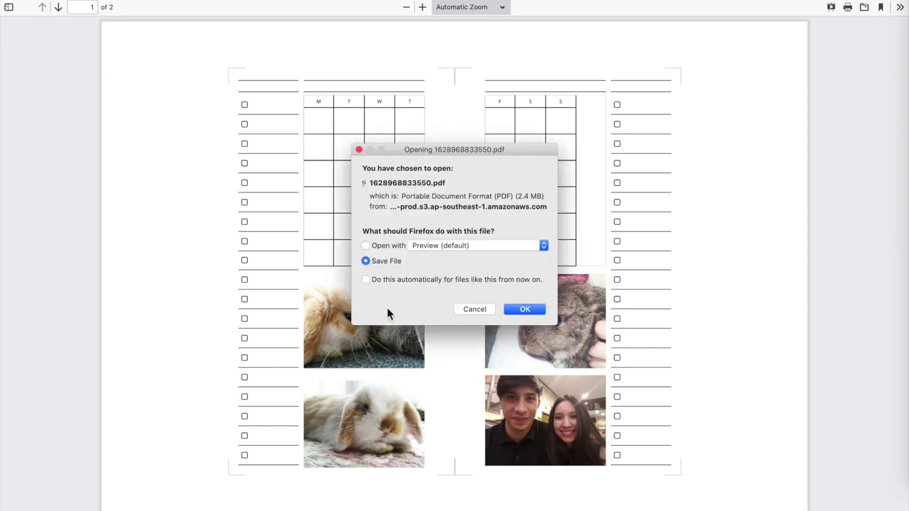
pyautogui.click(526, 310)
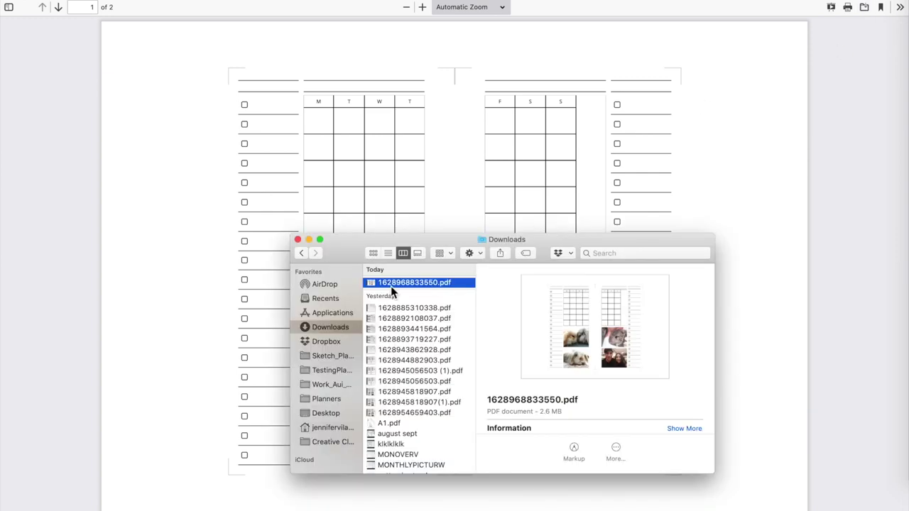
# Enlarge the Downloads window and open the exported planner PDF 1628968833550.pdf in Adobe Acrobat Reader DC.
pyautogui.moveTo(394, 240); pyautogui.dragTo(303, 95)
pyautogui.moveTo(619, 334); pyautogui.dragTo(667, 384)
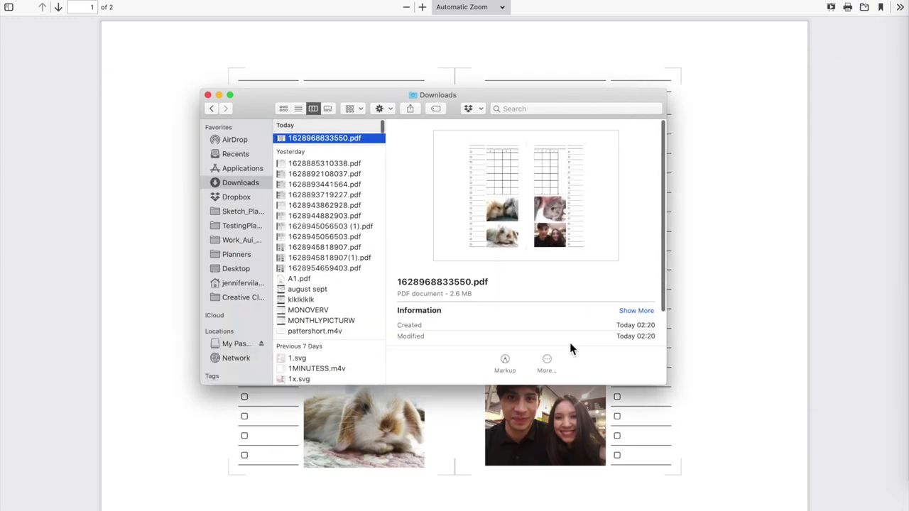
pyautogui.click(312, 137)
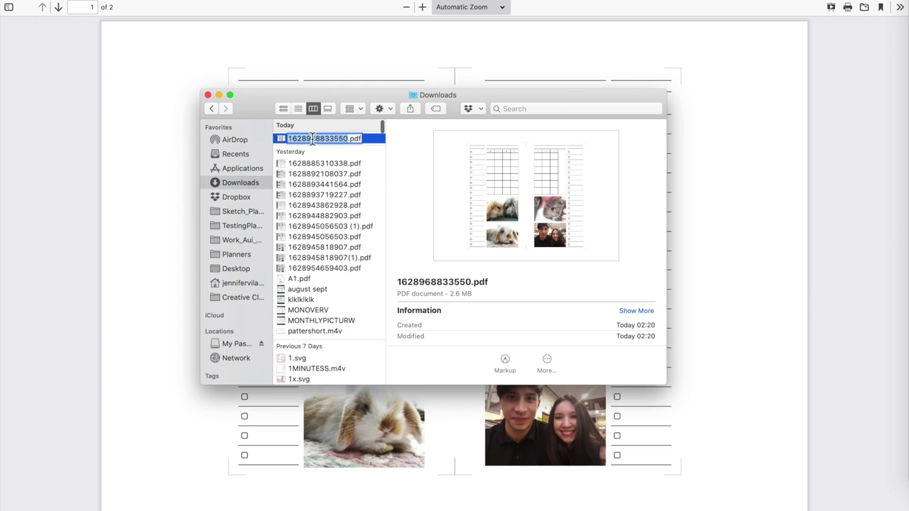
pyautogui.rightClick(313, 137)
pyautogui.rightClick(328, 127)
pyautogui.click(322, 137)
pyautogui.rightClick(323, 137)
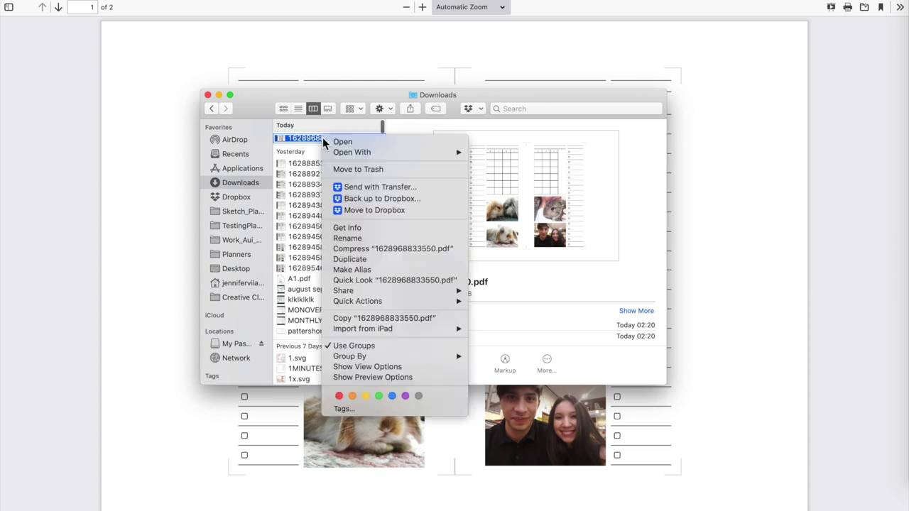
pyautogui.moveTo(365, 157)
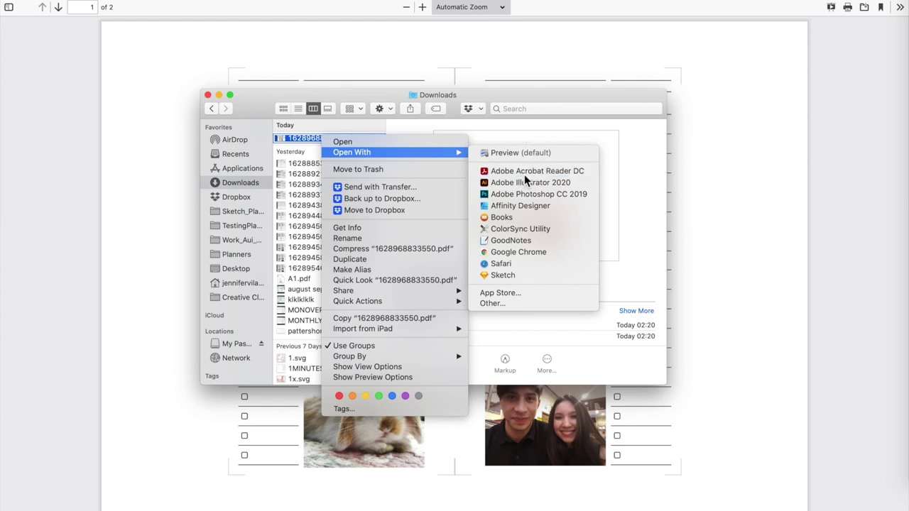
pyautogui.click(524, 174)
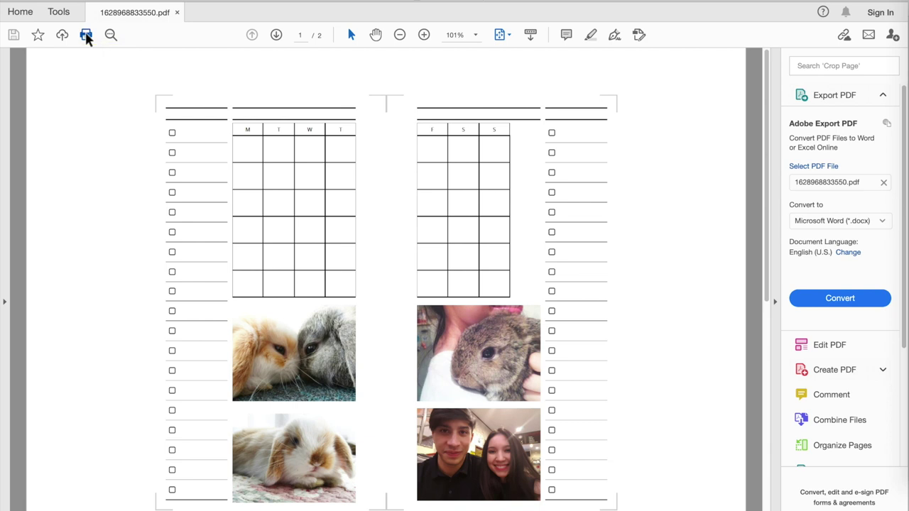
# Set up printing at 100% custom scale, selecting odd pages only for the first run and even pages only for the second.
pyautogui.click(86, 36)
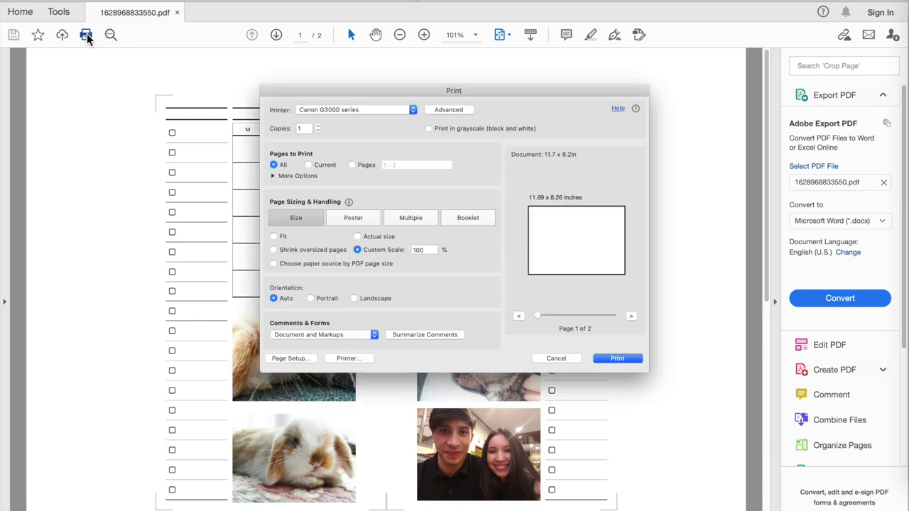
pyautogui.click(286, 177)
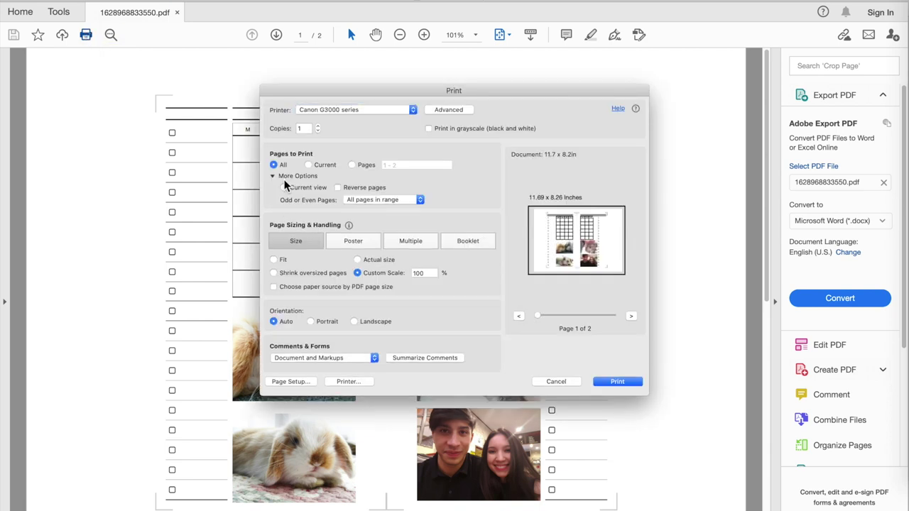
pyautogui.click(380, 203)
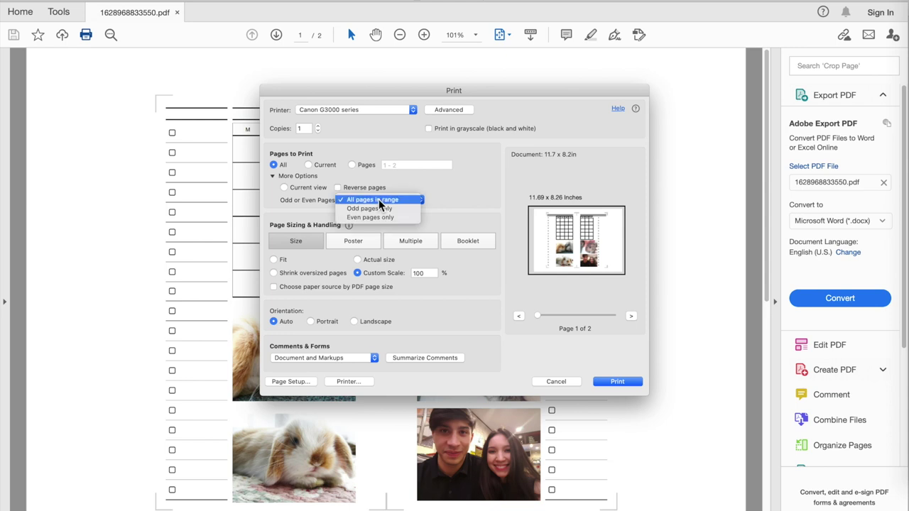
pyautogui.click(380, 210)
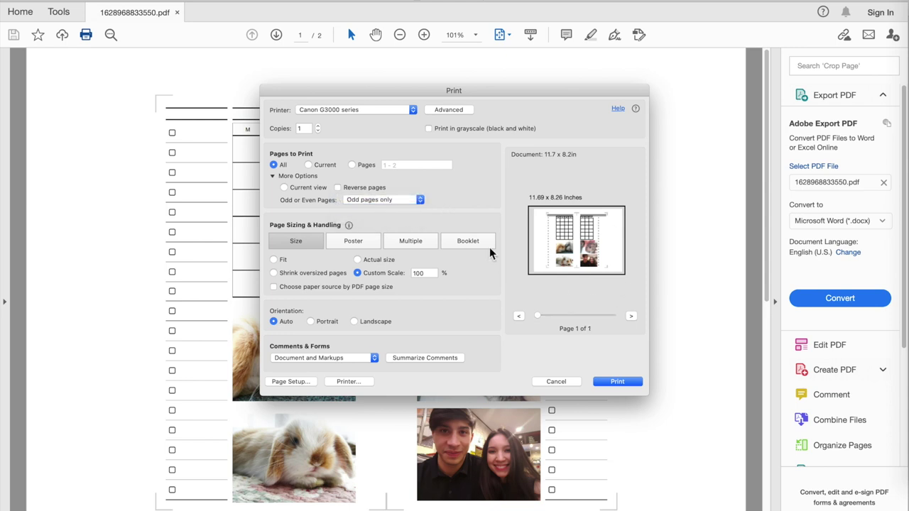
pyautogui.doubleClick(431, 275)
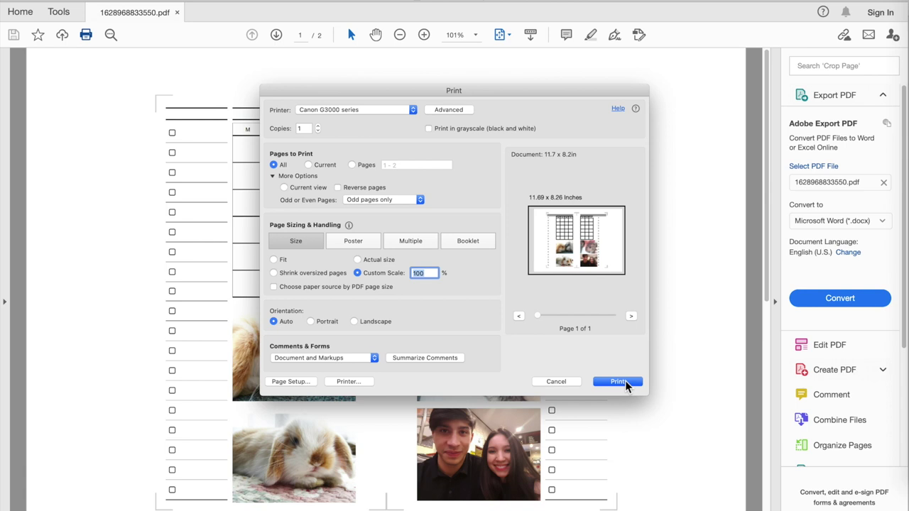
pyautogui.click(387, 205)
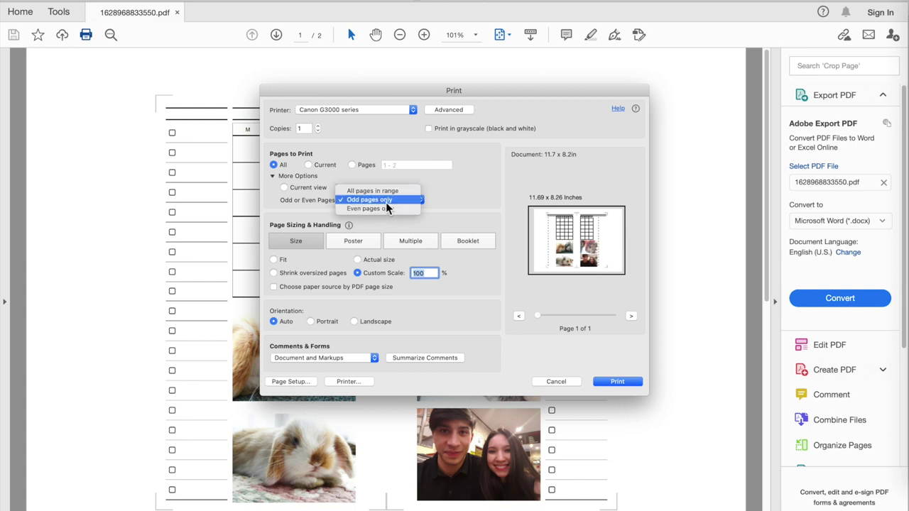
pyautogui.click(384, 210)
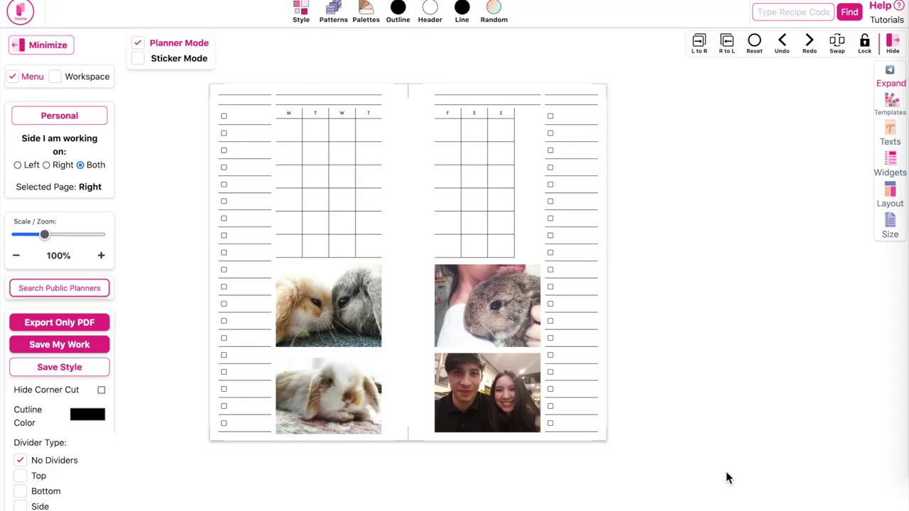
# Generate a PDF of the Personal-size spread for printing directly on Personal paper.
pyautogui.click(81, 333)
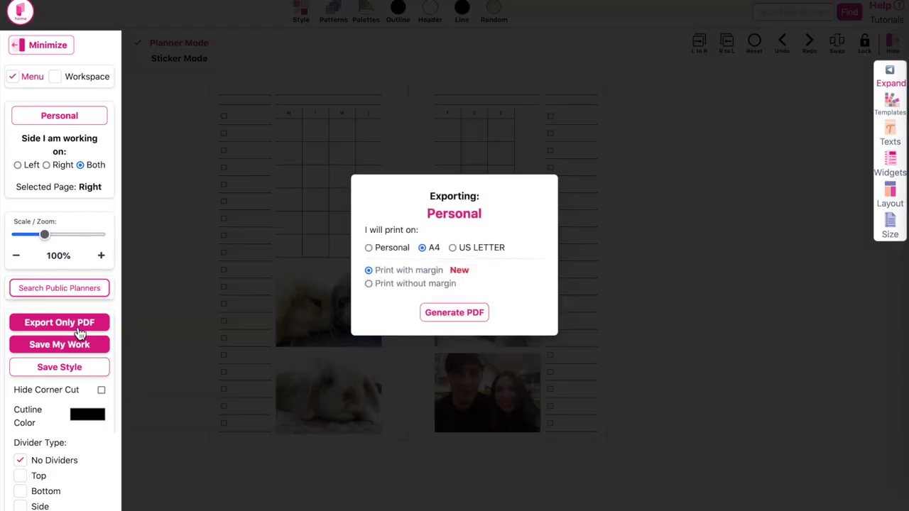
pyautogui.click(369, 248)
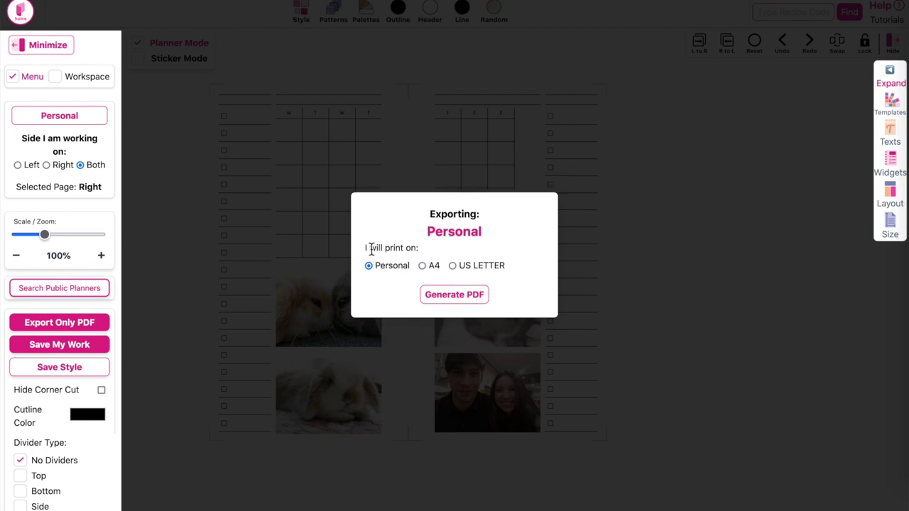
pyautogui.click(453, 267)
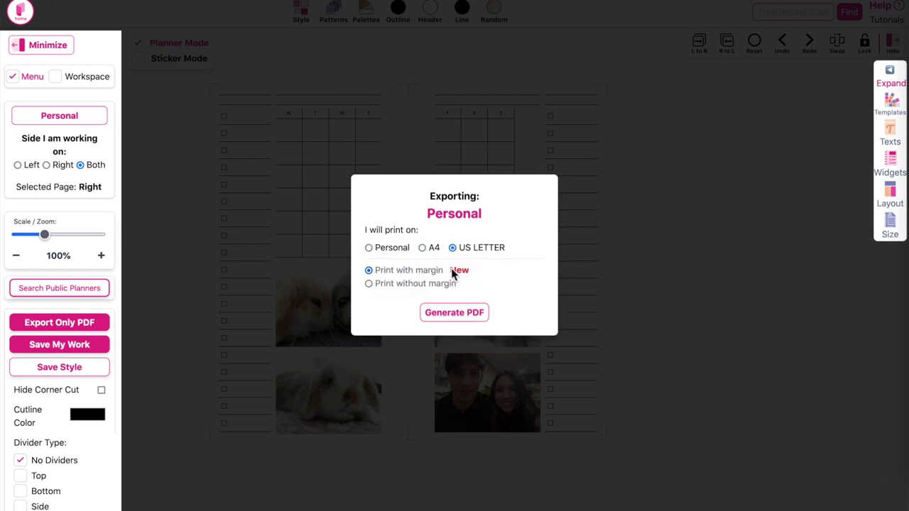
pyautogui.click(369, 248)
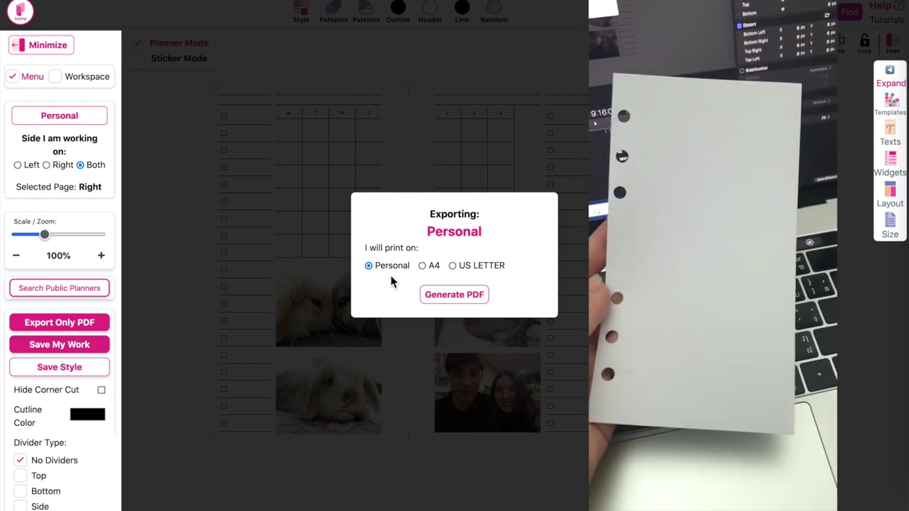
pyautogui.click(464, 300)
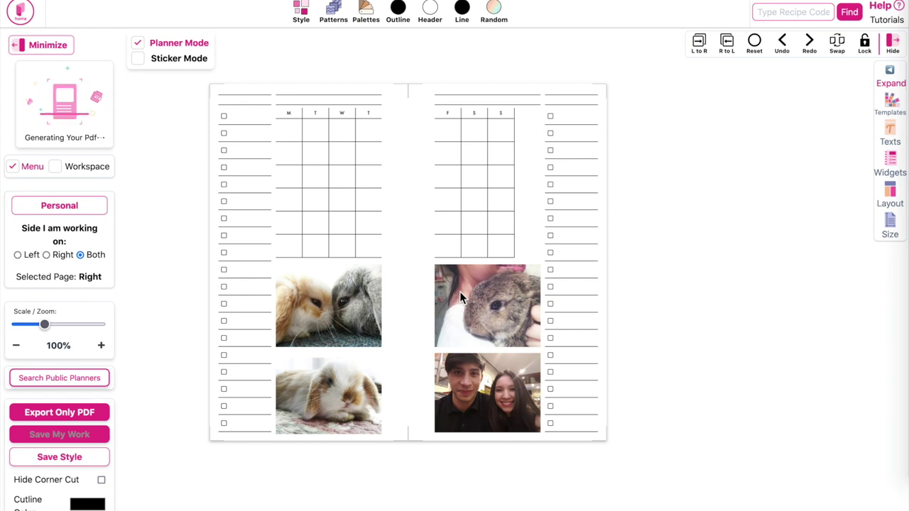
# Switch the planner size to A6 and open a PDF of the spread generated for A6 paper.
pyautogui.click(892, 227)
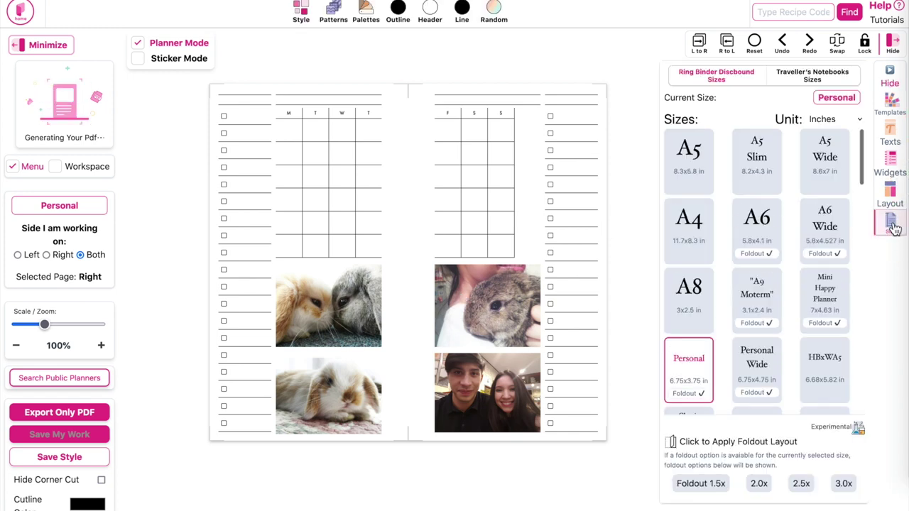
pyautogui.click(763, 239)
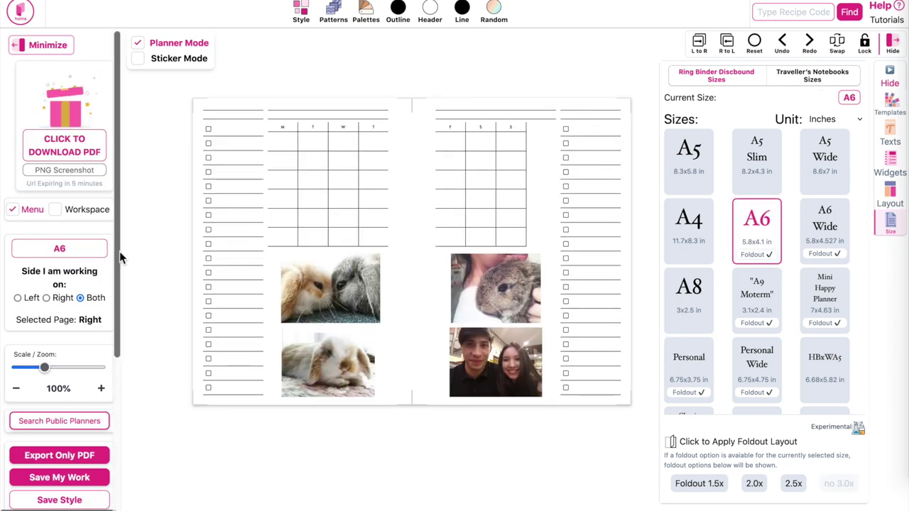
pyautogui.click(54, 455)
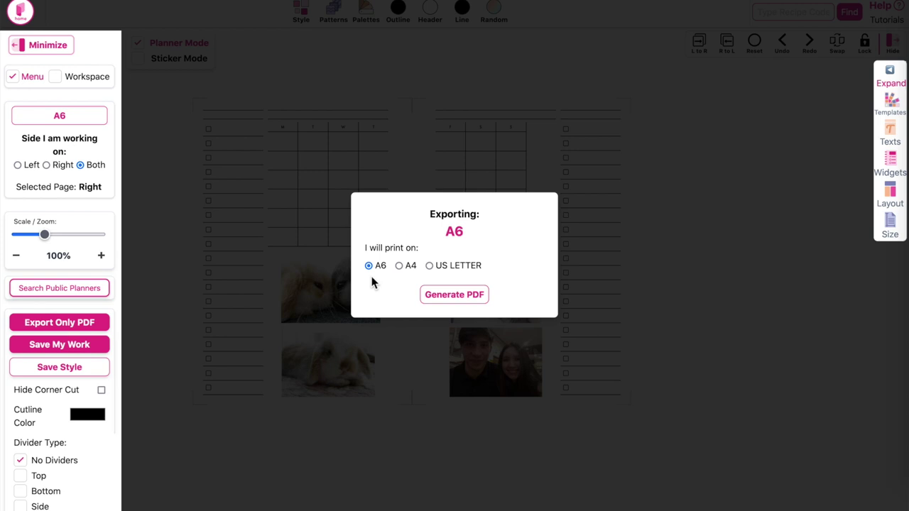
pyautogui.click(461, 304)
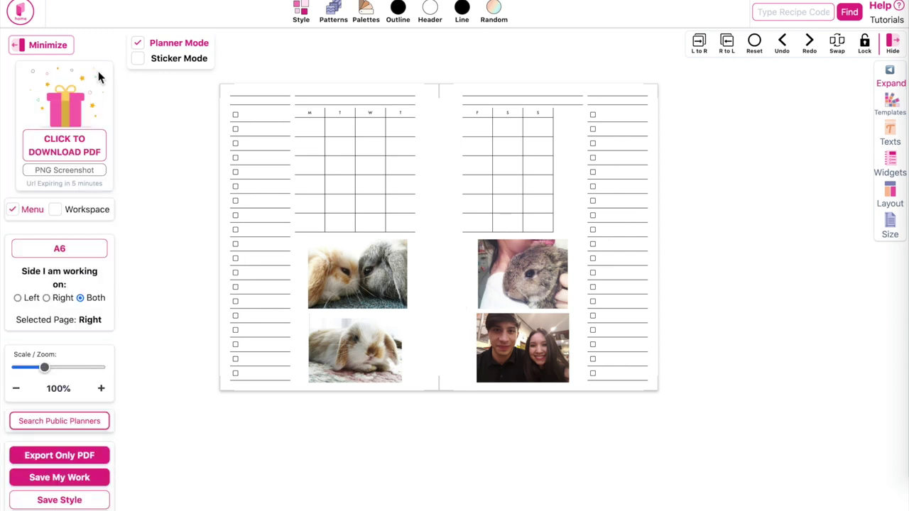
pyautogui.click(62, 149)
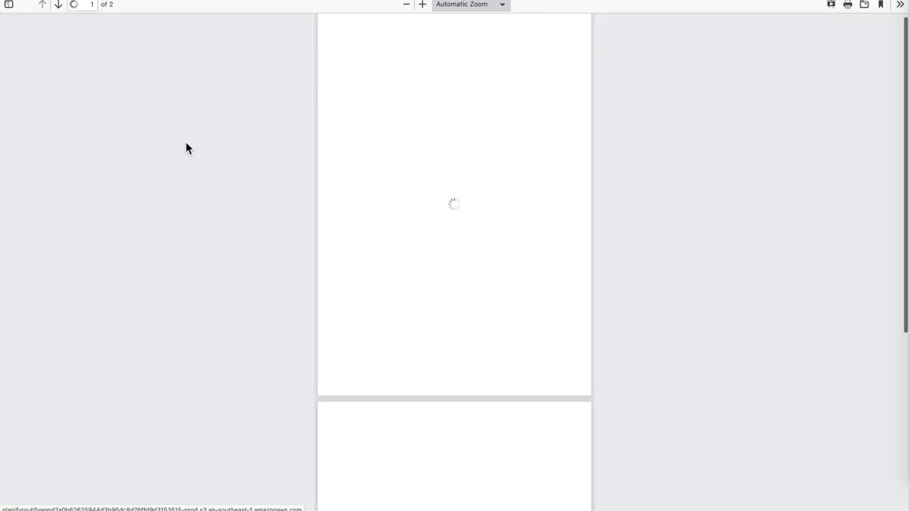
# Examine both pages of the exported A6 PDF, checking the to-do lists, calendars and photos on each single-page sheet.
pyautogui.scroll(2, 325, 253)
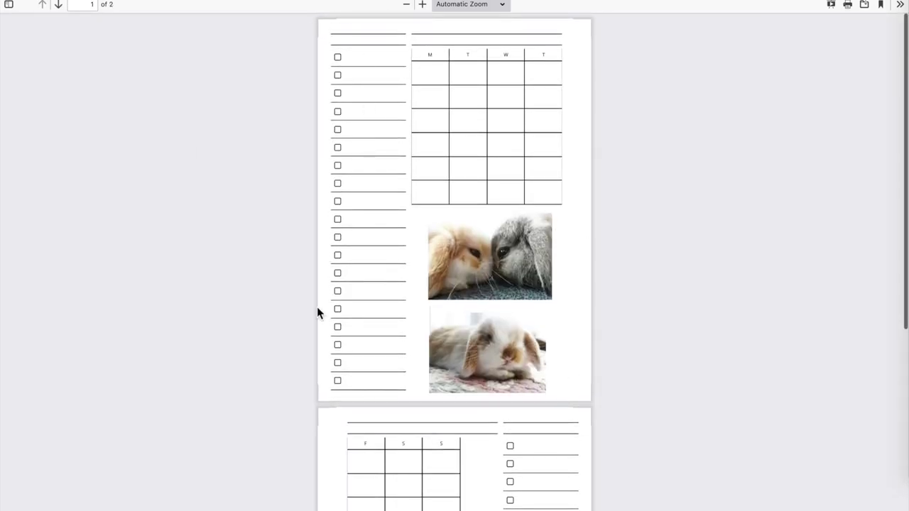
pyautogui.scroll(-5, 316, 312)
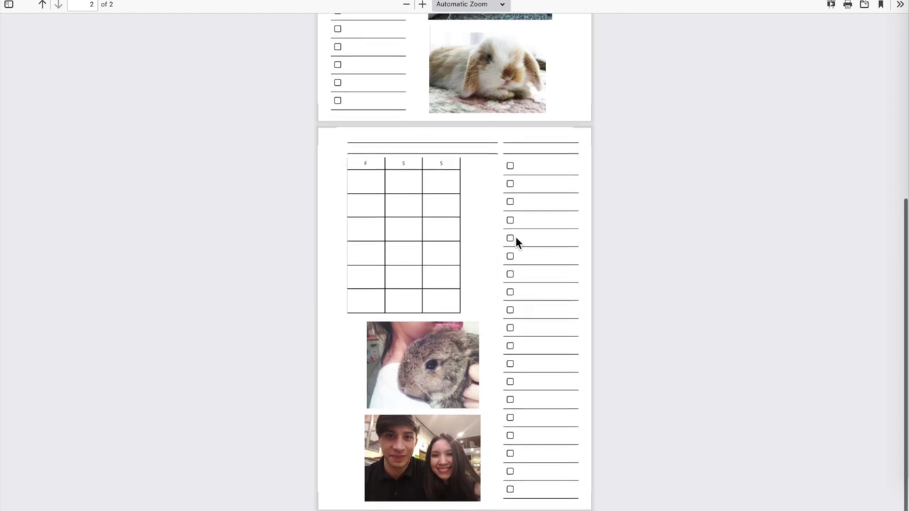
pyautogui.scroll(5, 514, 238)
pyautogui.scroll(-1, 514, 235)
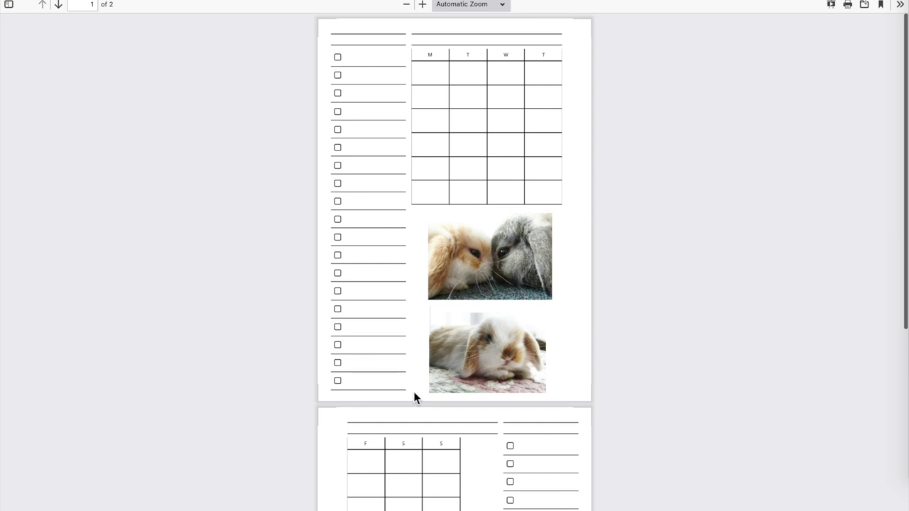
pyautogui.scroll(-1, 415, 393)
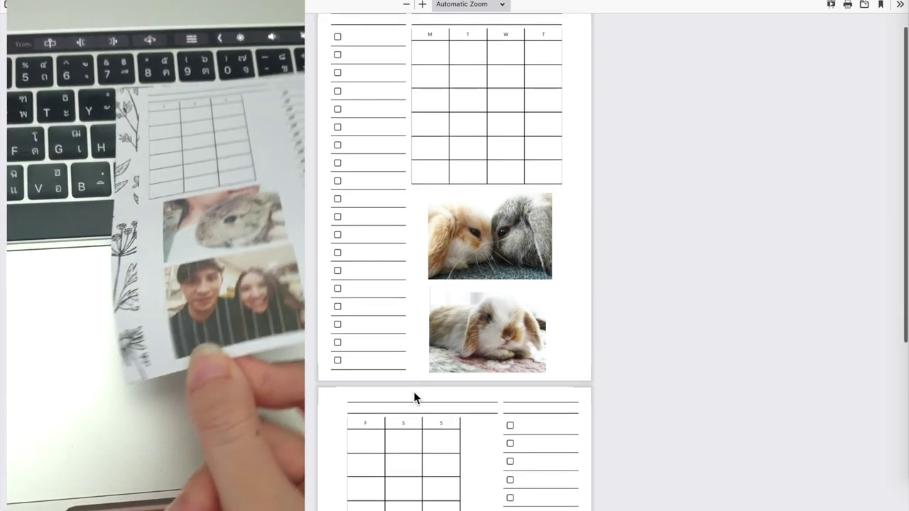
pyautogui.scroll(-5, 414, 398)
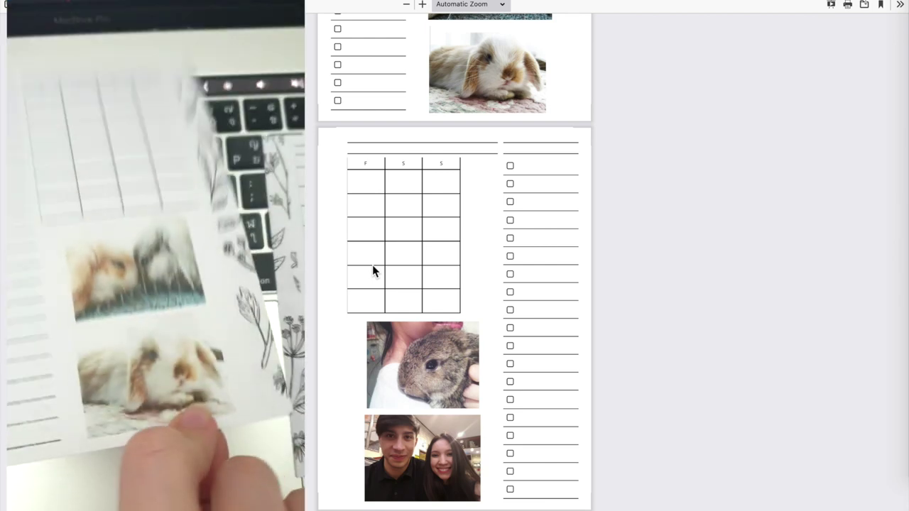
pyautogui.scroll(5, 372, 265)
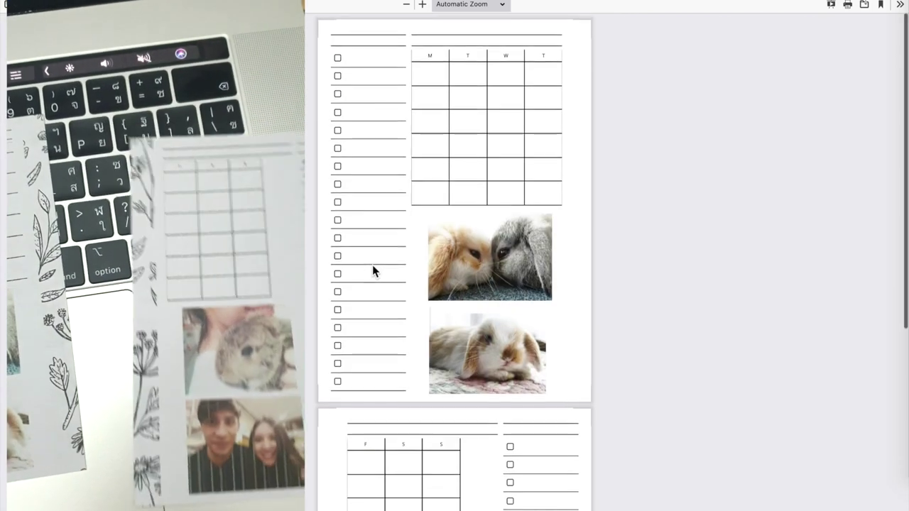
pyautogui.scroll(-5, 372, 267)
pyautogui.scroll(5, 372, 266)
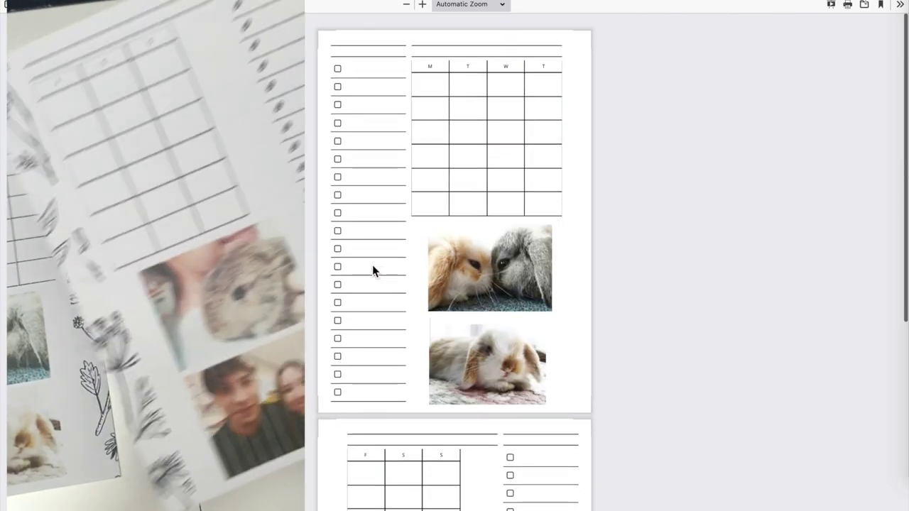
pyautogui.scroll(-1, 372, 266)
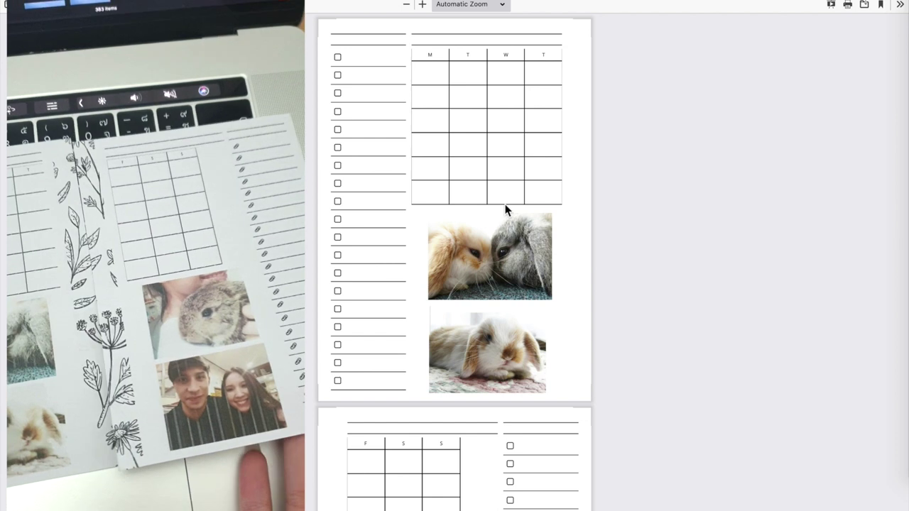
pyautogui.scroll(-5, 486, 262)
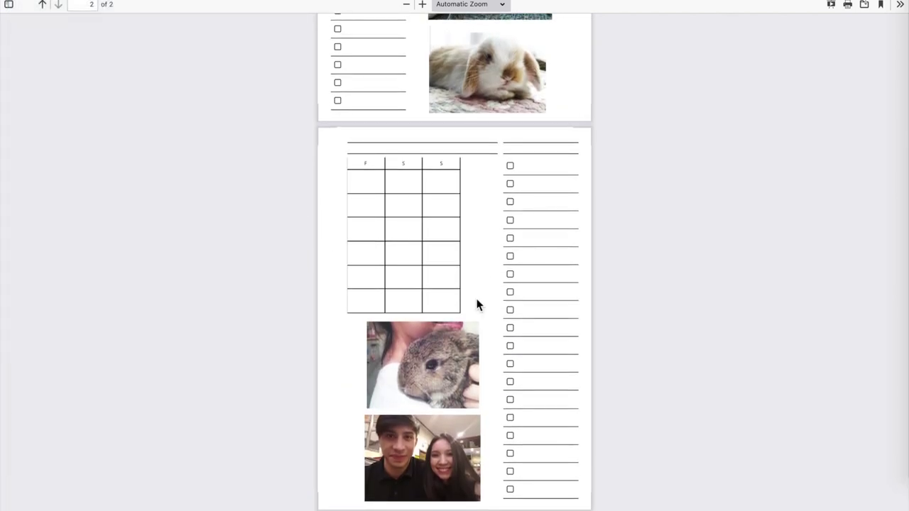
pyautogui.scroll(5, 477, 305)
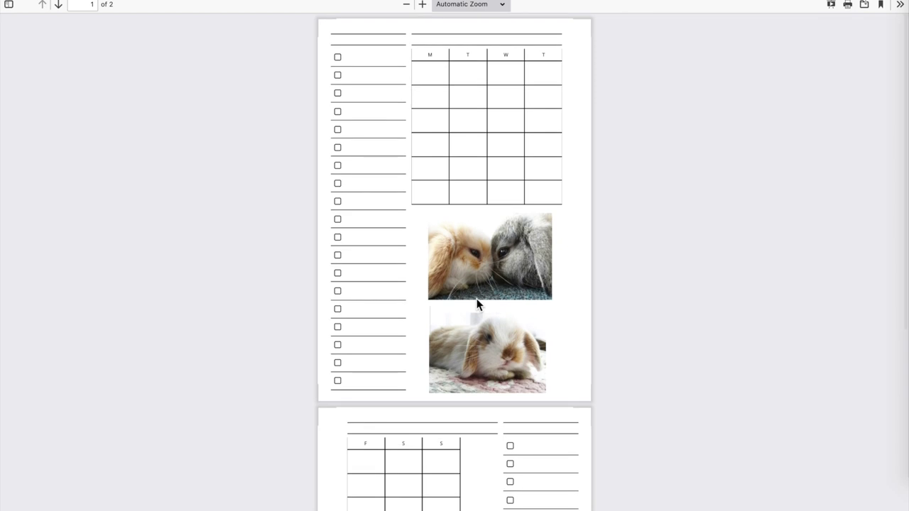
pyautogui.scroll(-1, 581, 226)
pyautogui.scroll(1, 582, 226)
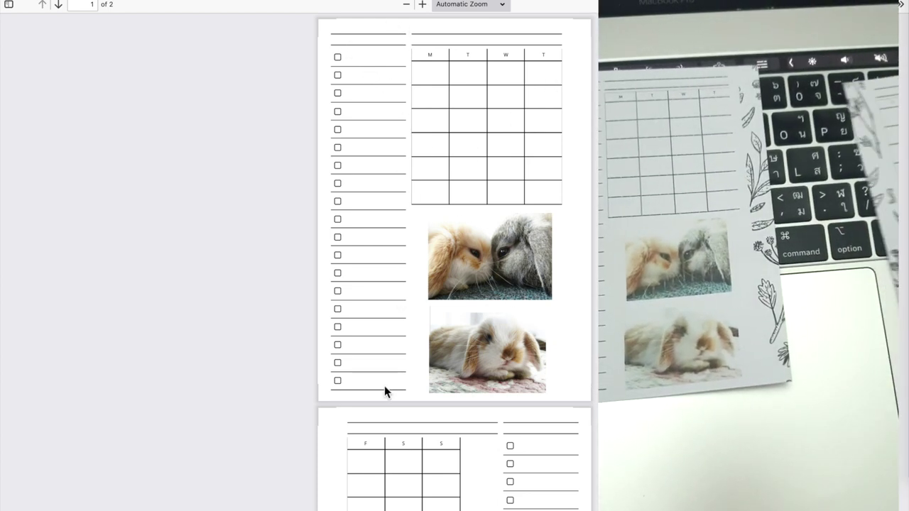
pyautogui.scroll(-1, 384, 386)
pyautogui.scroll(-5, 385, 385)
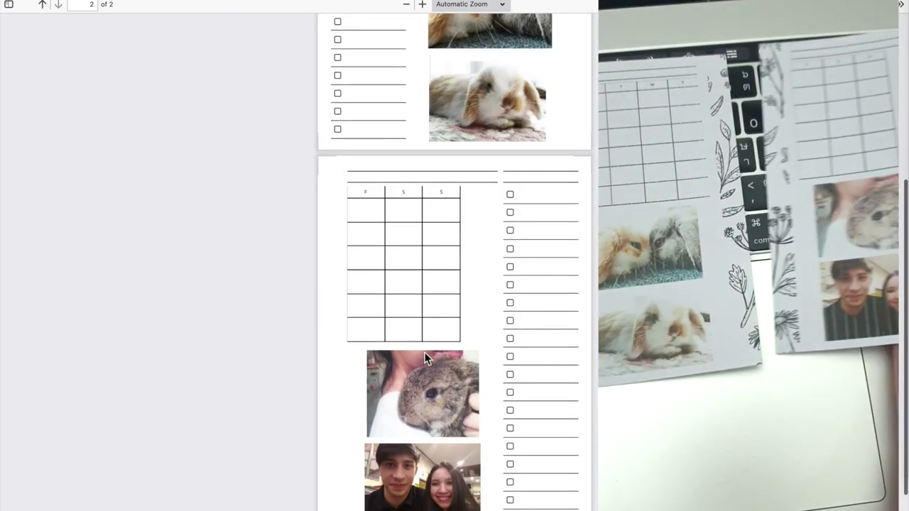
pyautogui.scroll(-1, 422, 359)
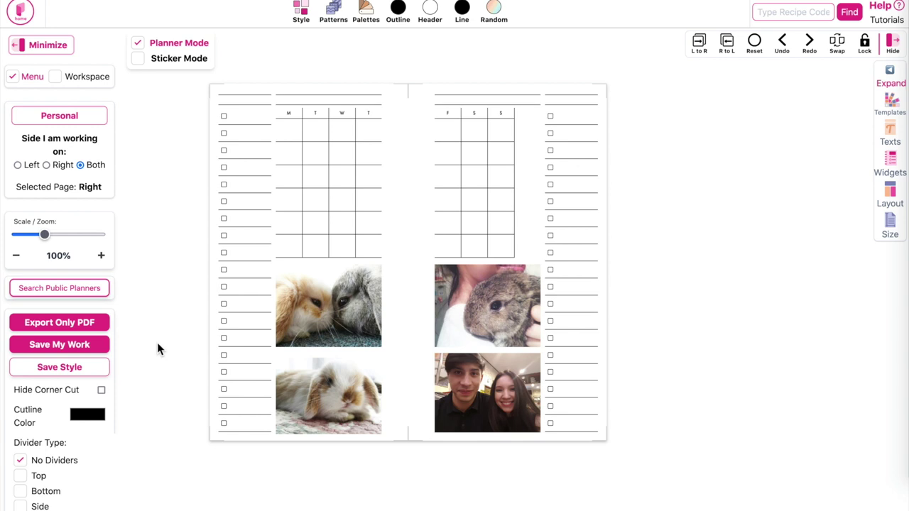
# Generate a PDF of the Personal-size spread for US Letter paper without margin and look through its two pages.
pyautogui.click(63, 327)
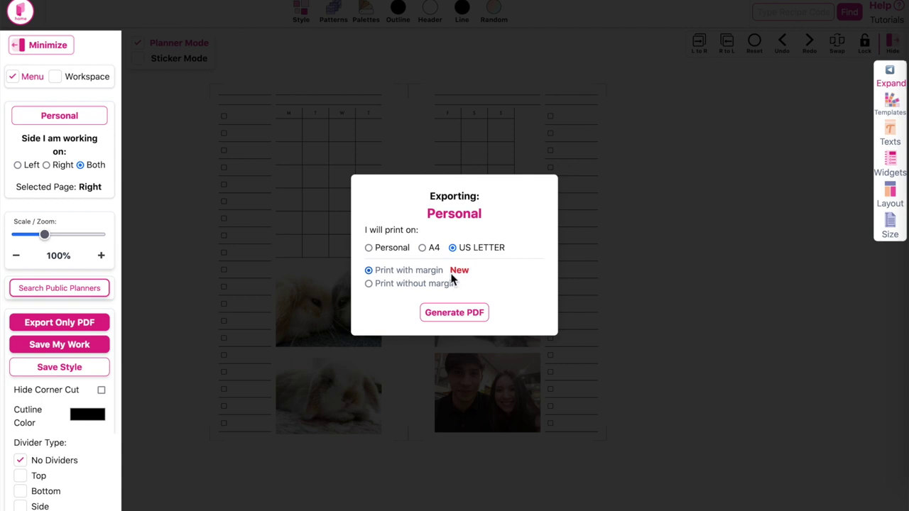
pyautogui.click(366, 446)
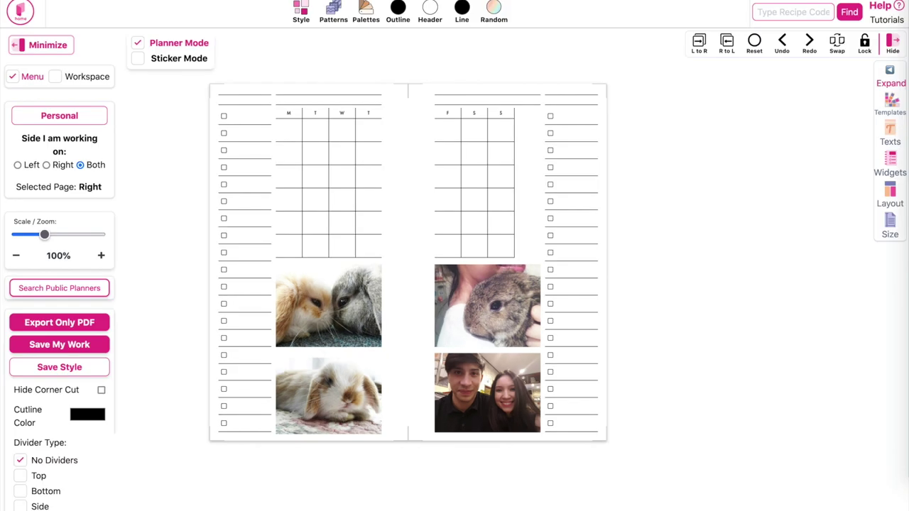
pyautogui.click(61, 330)
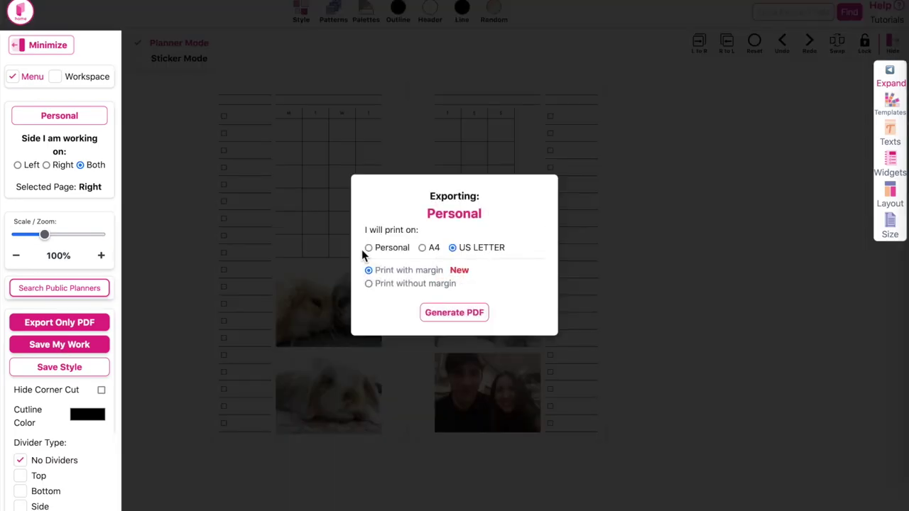
pyautogui.click(431, 284)
pyautogui.click(470, 320)
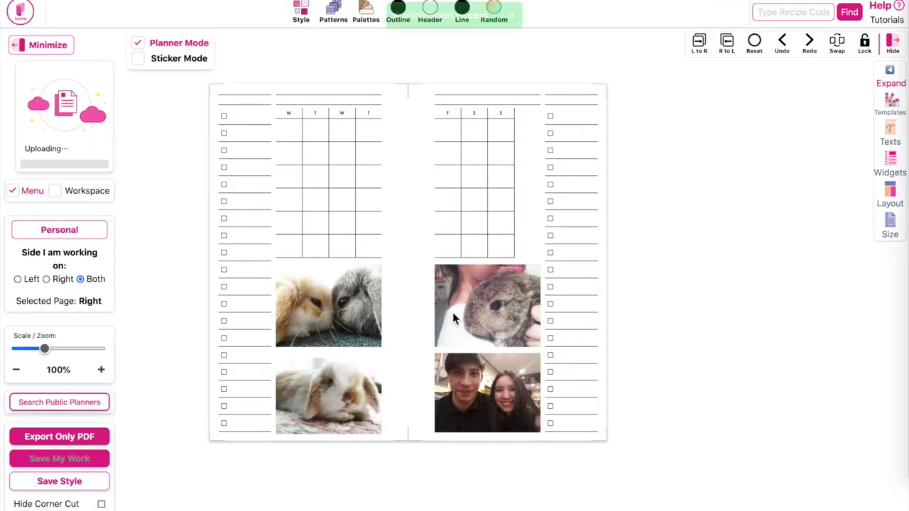
pyautogui.scroll(-10, 182, 145)
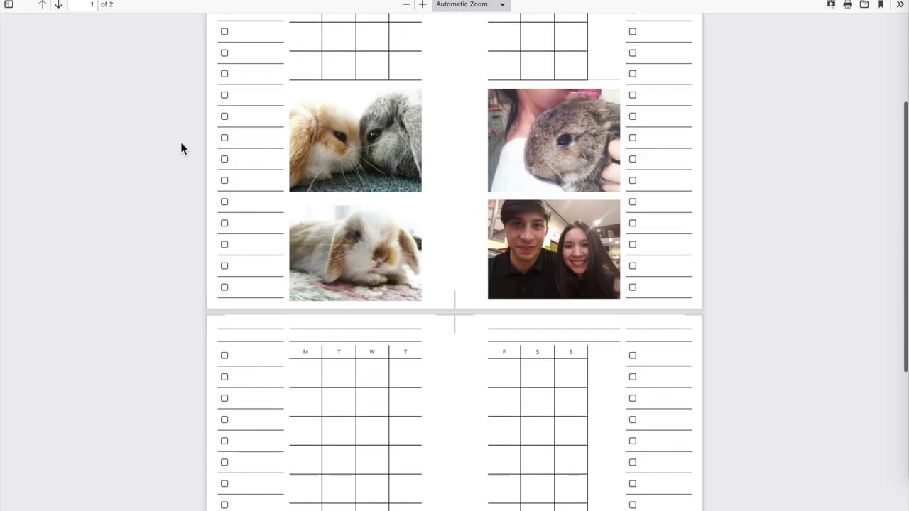
pyautogui.scroll(5, 180, 148)
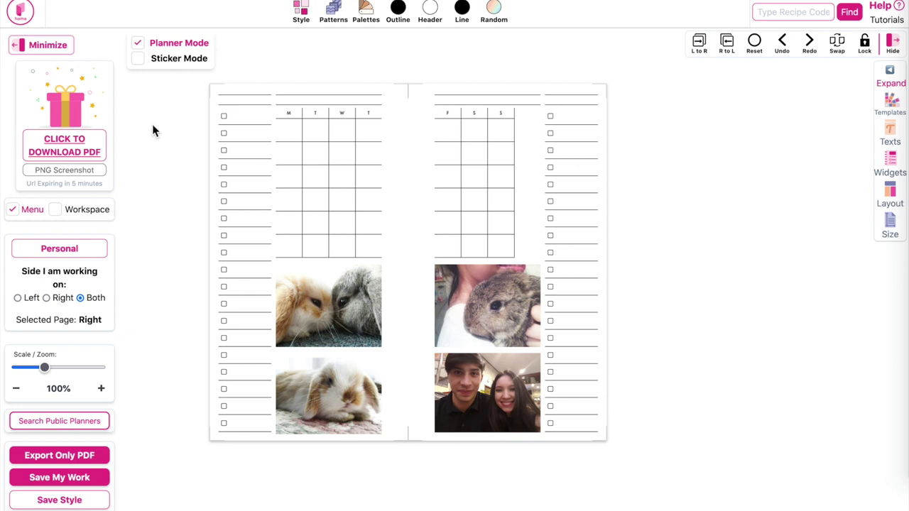
# Review the A4 and US Letter paper choices in the Personal-size export options.
pyautogui.click(64, 455)
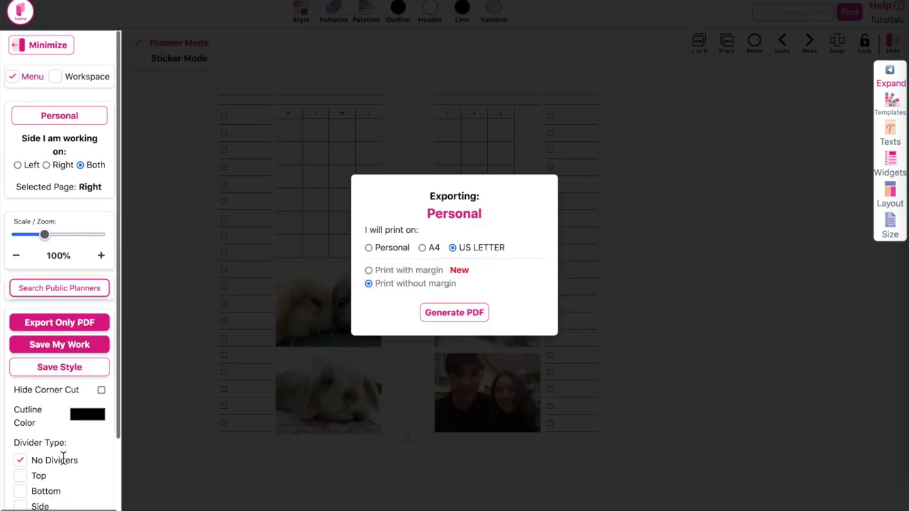
pyautogui.click(425, 247)
pyautogui.click(467, 247)
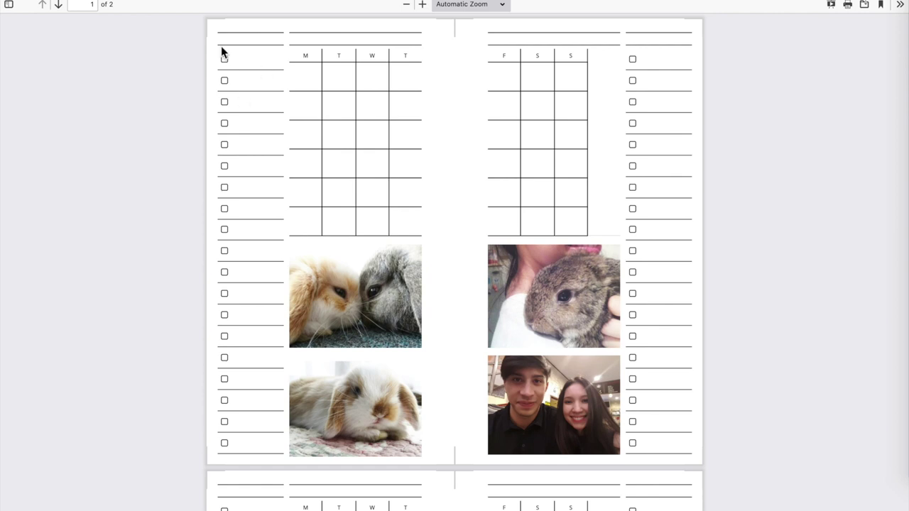
# Open the downloaded PDFs in Adobe Acrobat and compare 1628969494124.pdf without margin with 1628968833550.pdf with margin.
pyautogui.moveTo(902, 43)
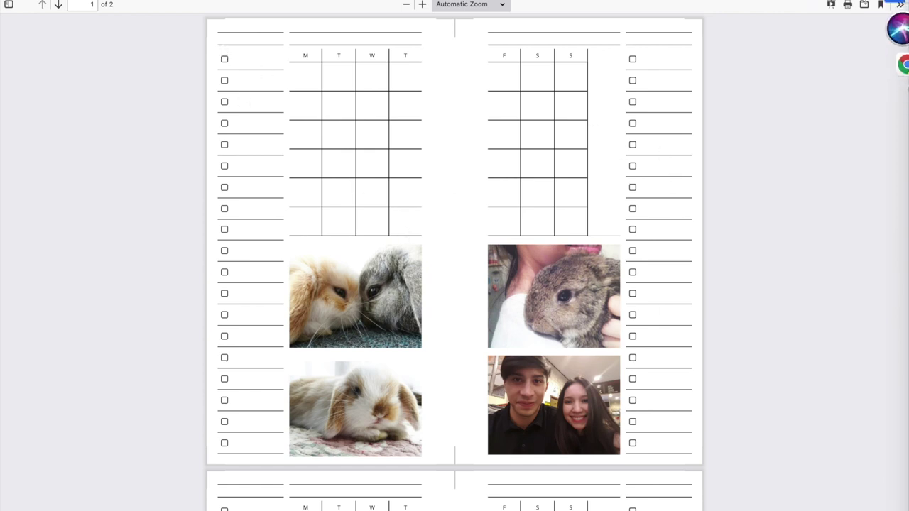
pyautogui.click(901, 14)
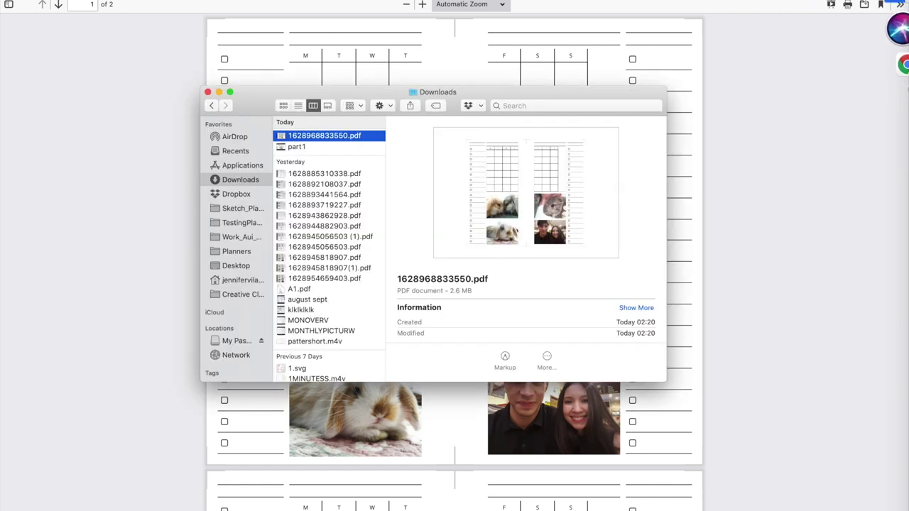
pyautogui.doubleClick(324, 136)
pyautogui.click(206, 19)
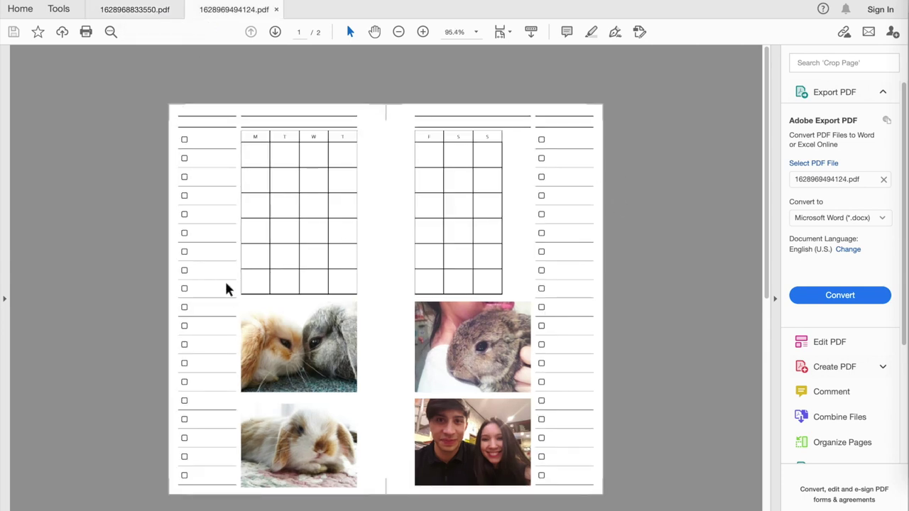
pyautogui.click(130, 15)
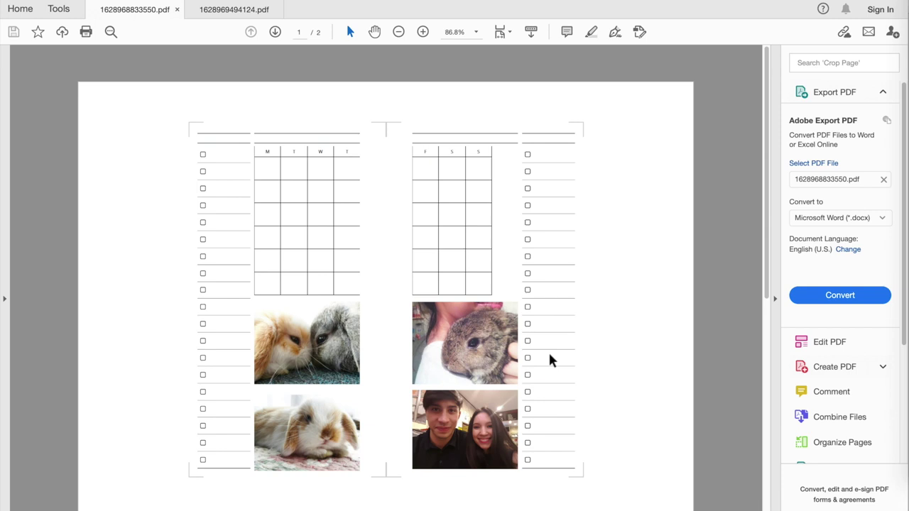
# Compare the 100% custom scale and Fit sizing in the print preview of 1628968833550.pdf, then close the print settings without printing.
pyautogui.click(86, 33)
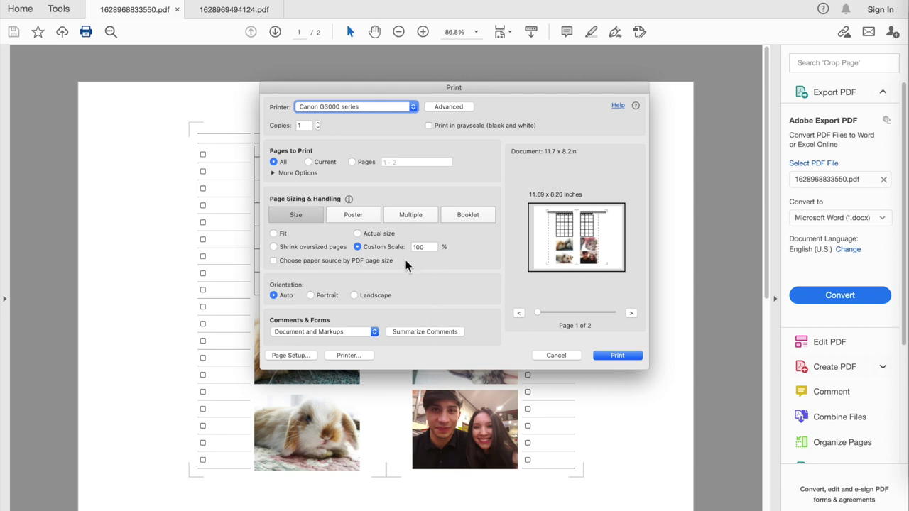
pyautogui.doubleClick(432, 247)
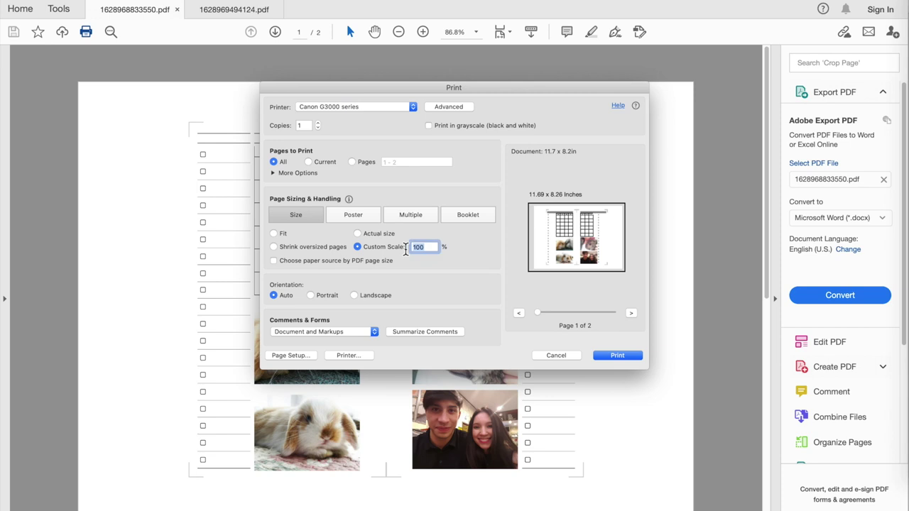
pyautogui.click(434, 247)
pyautogui.click(275, 235)
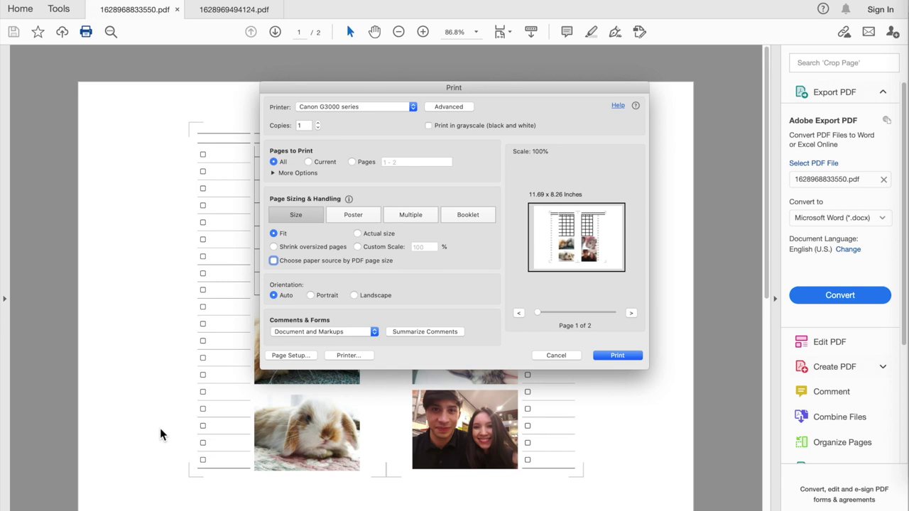
pyautogui.click(555, 357)
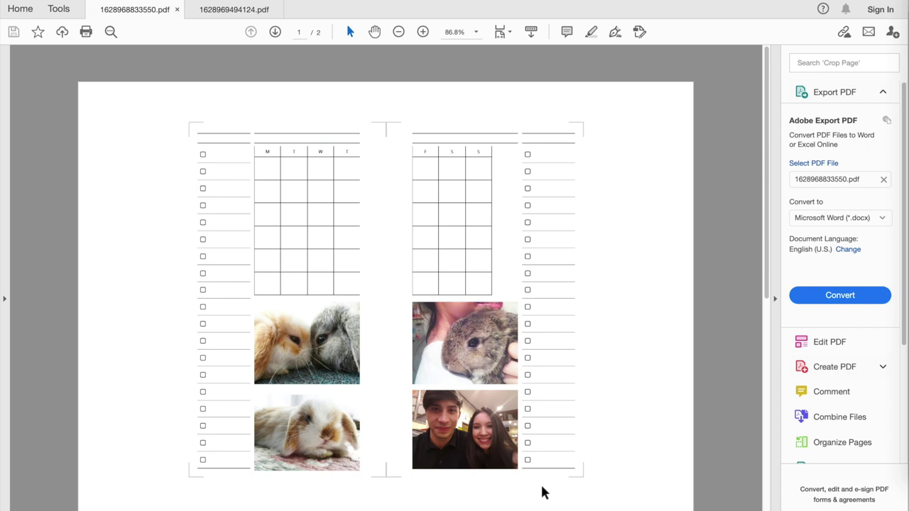
# Compare custom scale, Actual size and Fit in the print preview of 1628969494124.pdf, then cancel printing.
pyautogui.hotkey('ctrl', 'Tab')
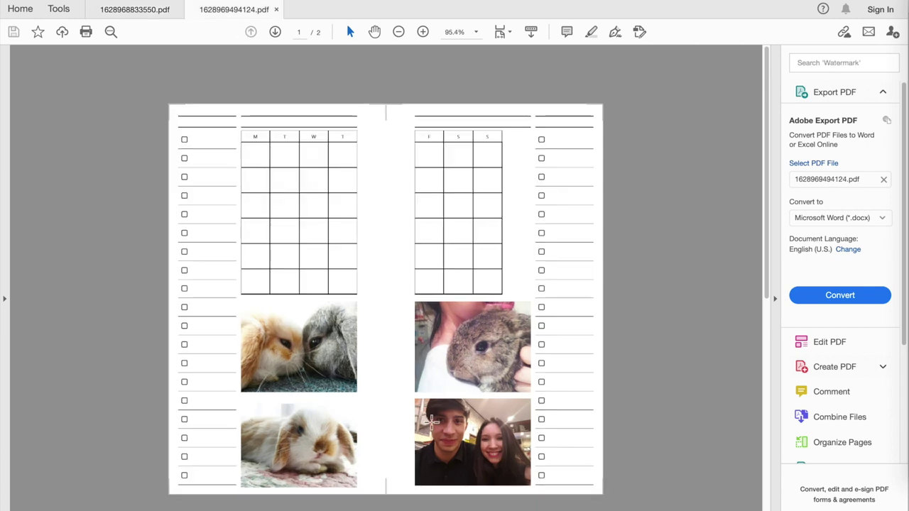
pyautogui.click(86, 32)
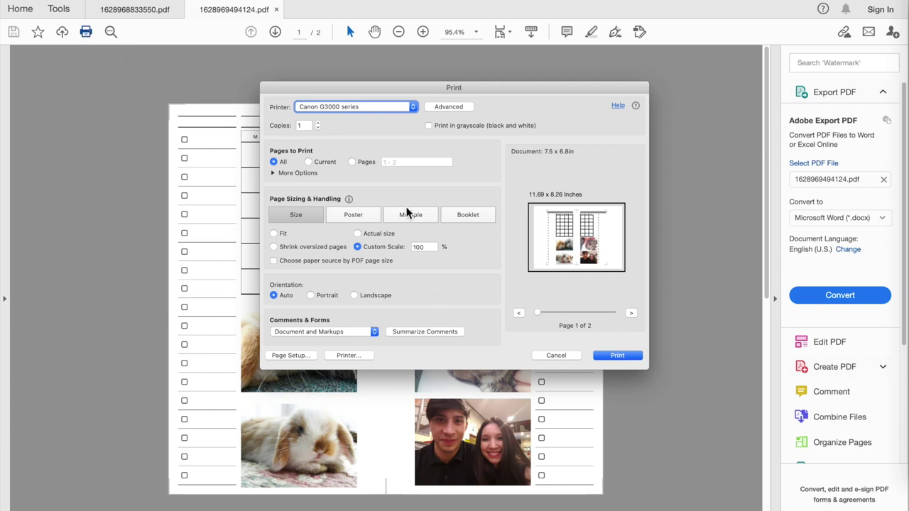
pyautogui.doubleClick(420, 247)
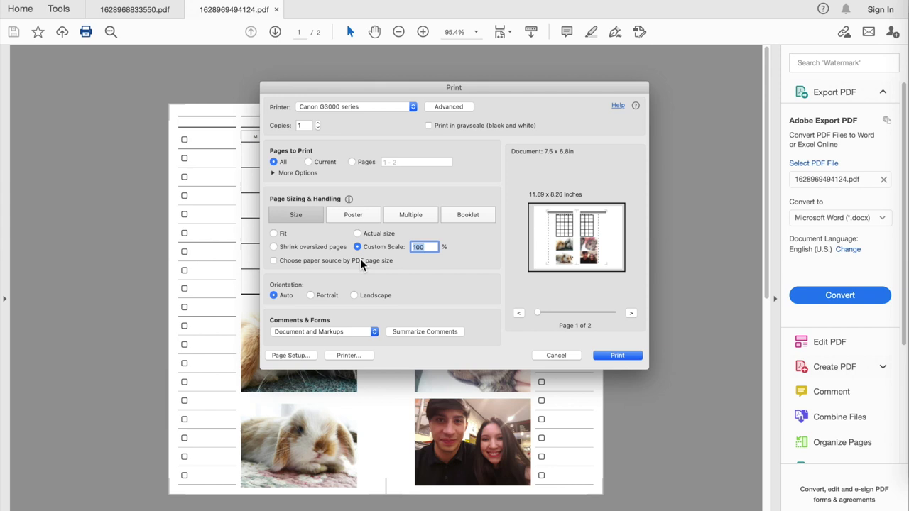
pyautogui.click(359, 234)
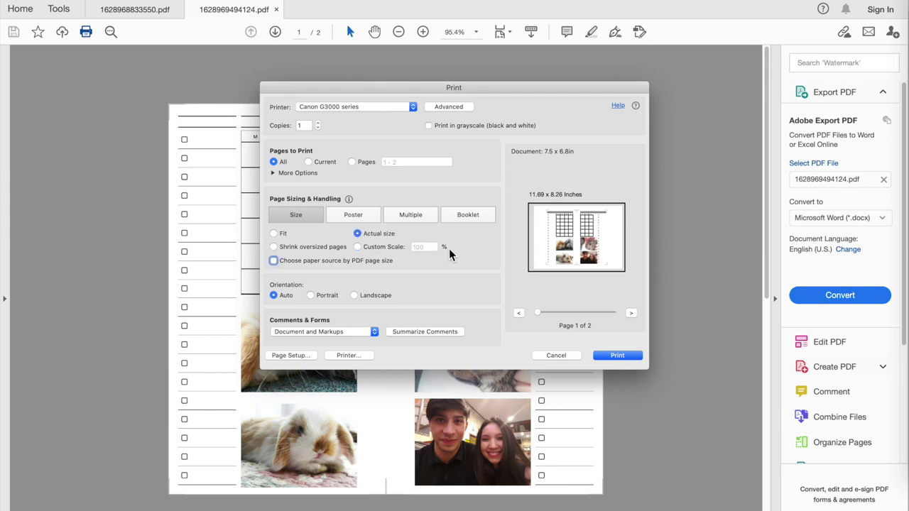
pyautogui.click(274, 234)
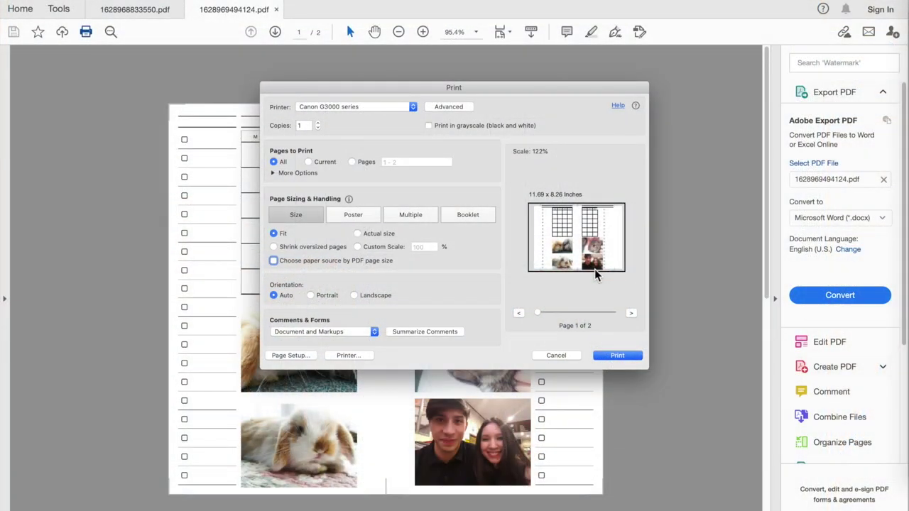
pyautogui.click(555, 356)
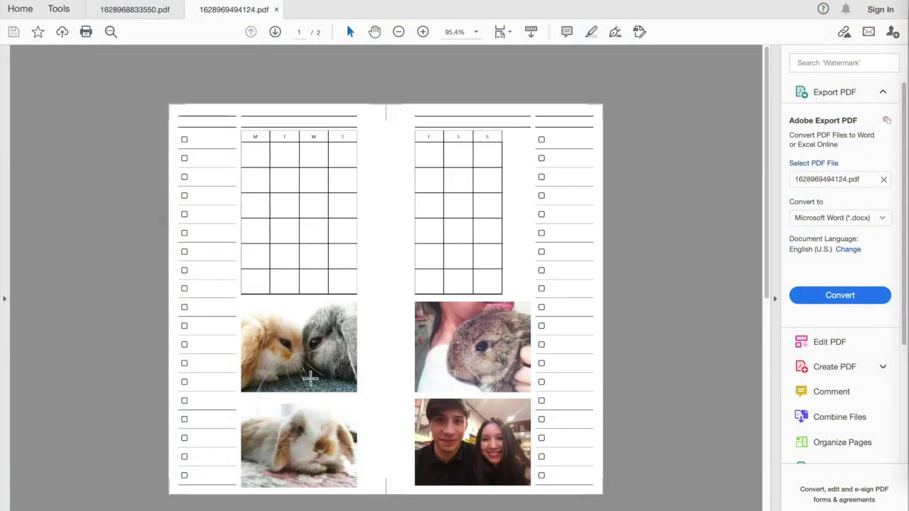
# Recheck the 100% custom scale print preview of 1628969494124.pdf, cancel printing and return to 1628968833550.pdf.
pyautogui.click(86, 31)
pyautogui.doubleClick(419, 246)
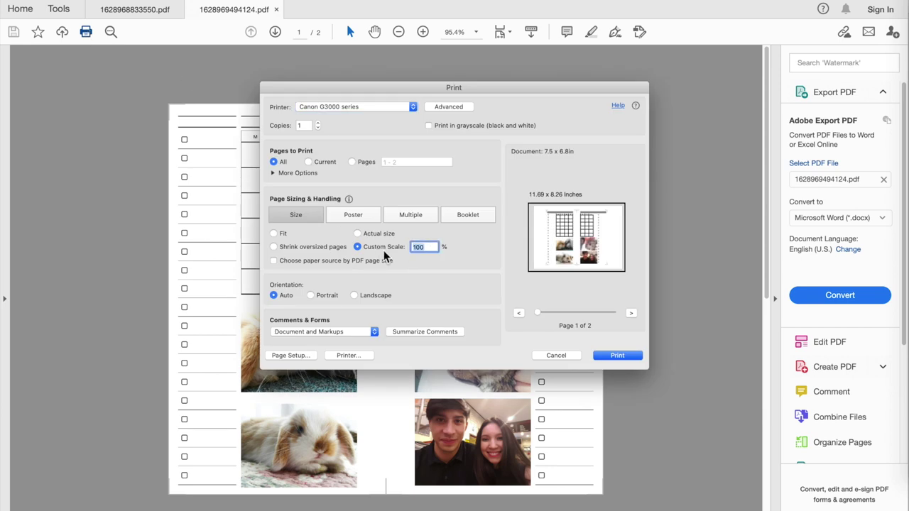
pyautogui.press('Escape')
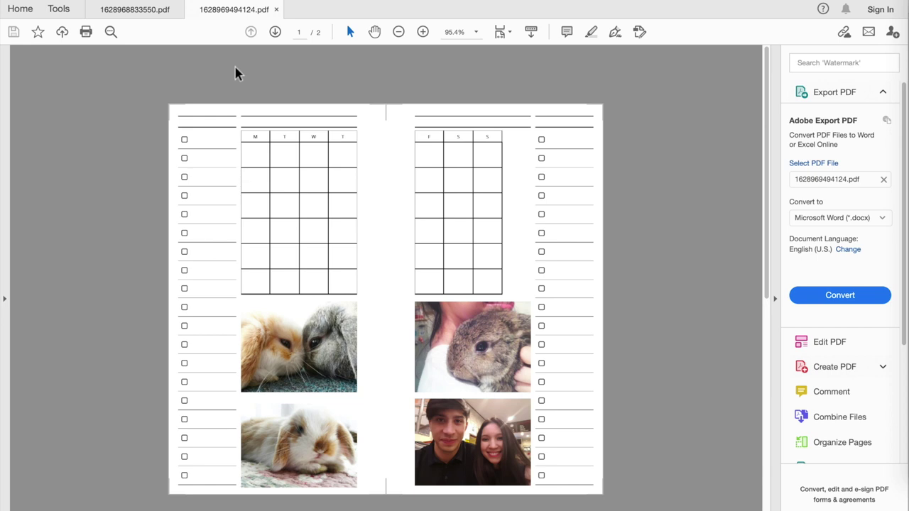
pyautogui.click(126, 10)
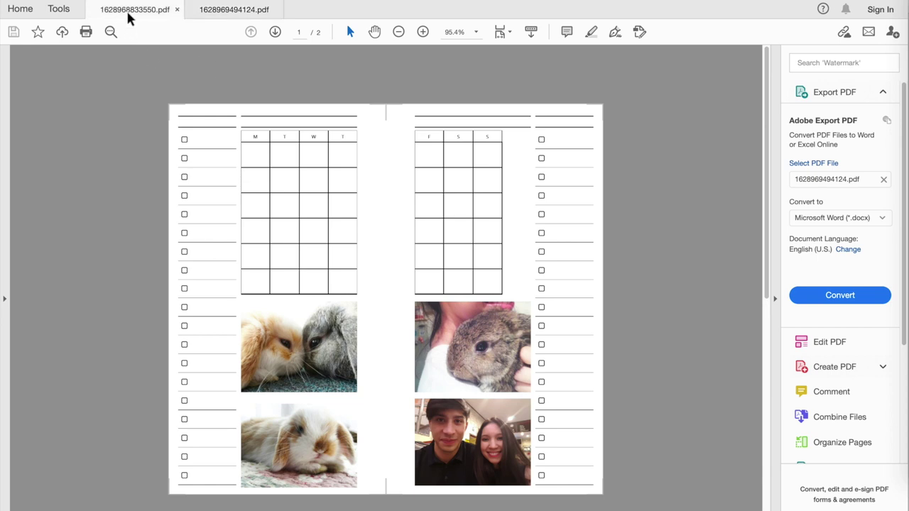